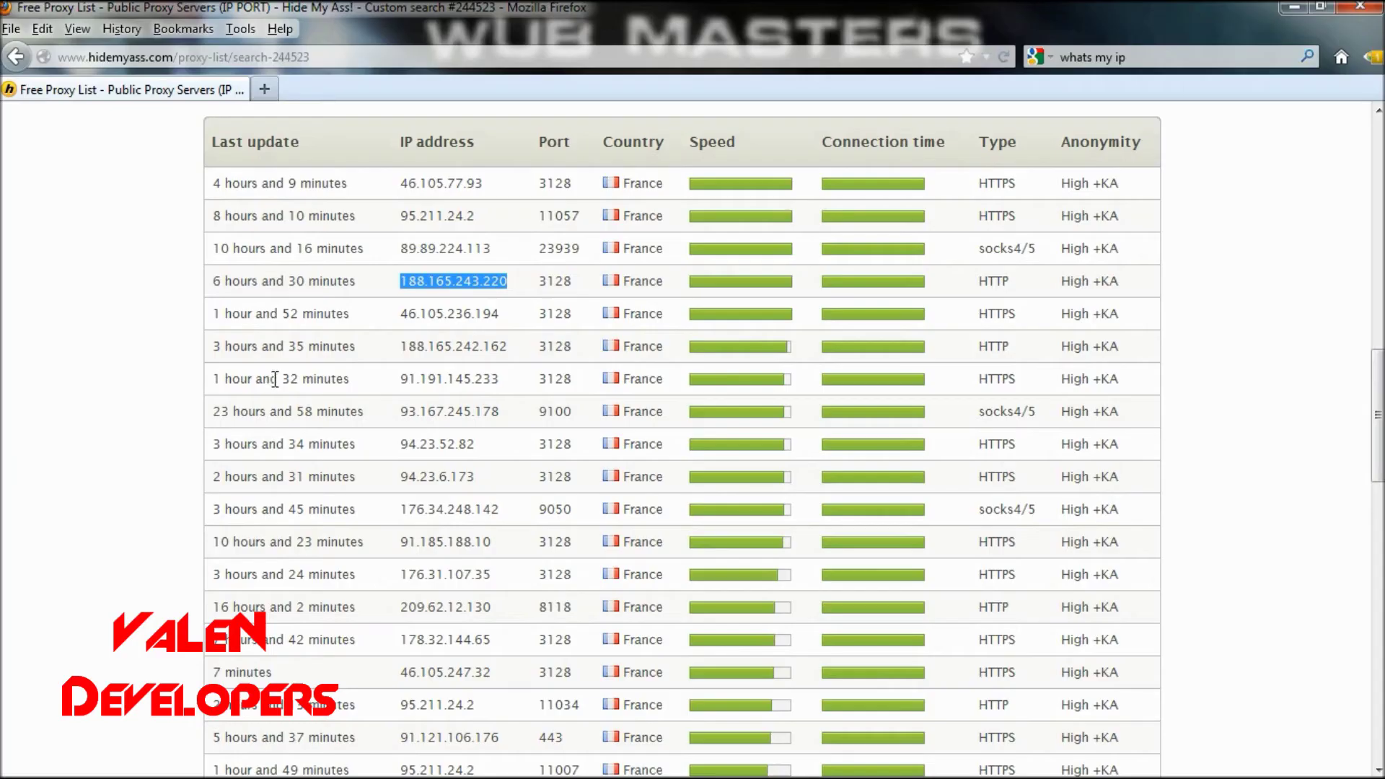
Scroll the HideMyAss results table to find the French proxy 188.165.243.220, port 3128.
scroll(263, 232, "up", 12)
scroll(263, 232, "up", 2)
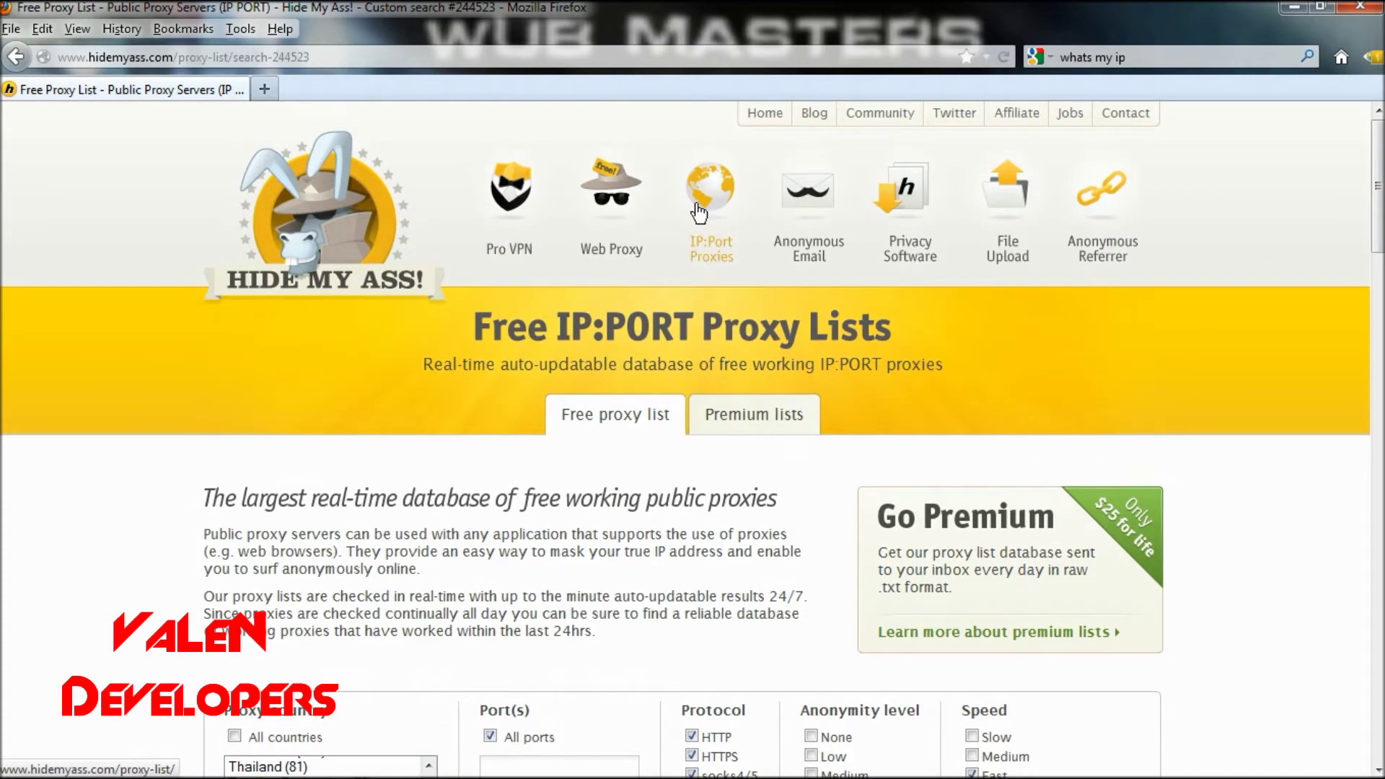
scroll(217, 354, "down", 9)
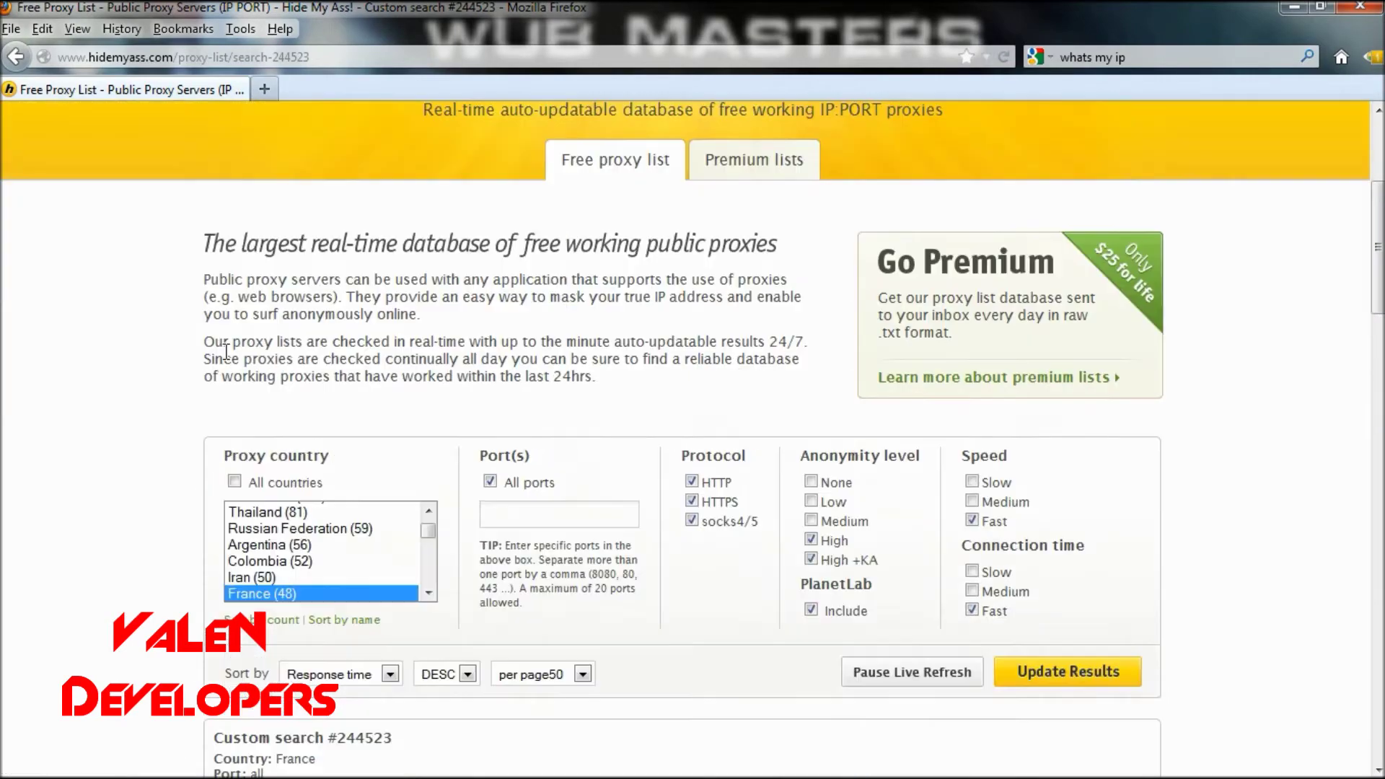
scroll(197, 383, "up", 4)
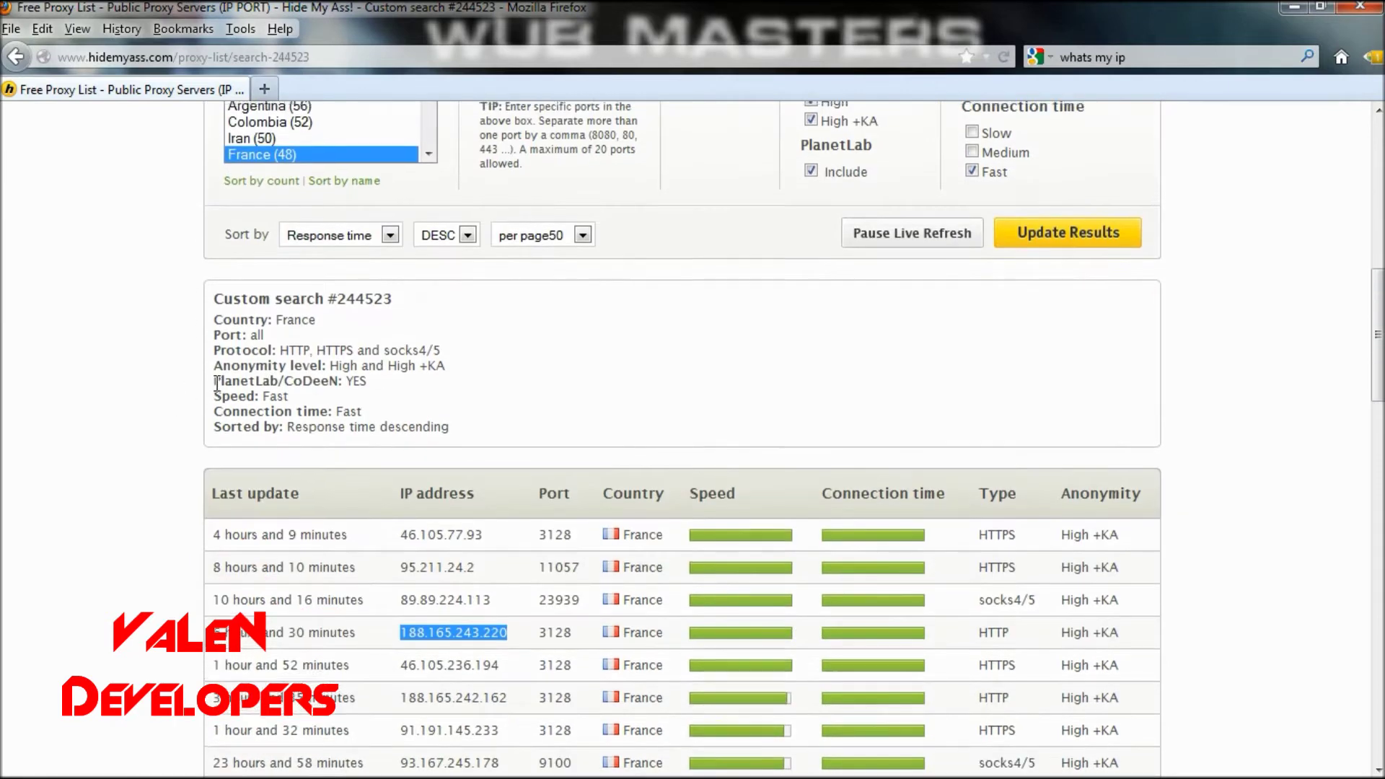
scroll(106, 425, "down", 1)
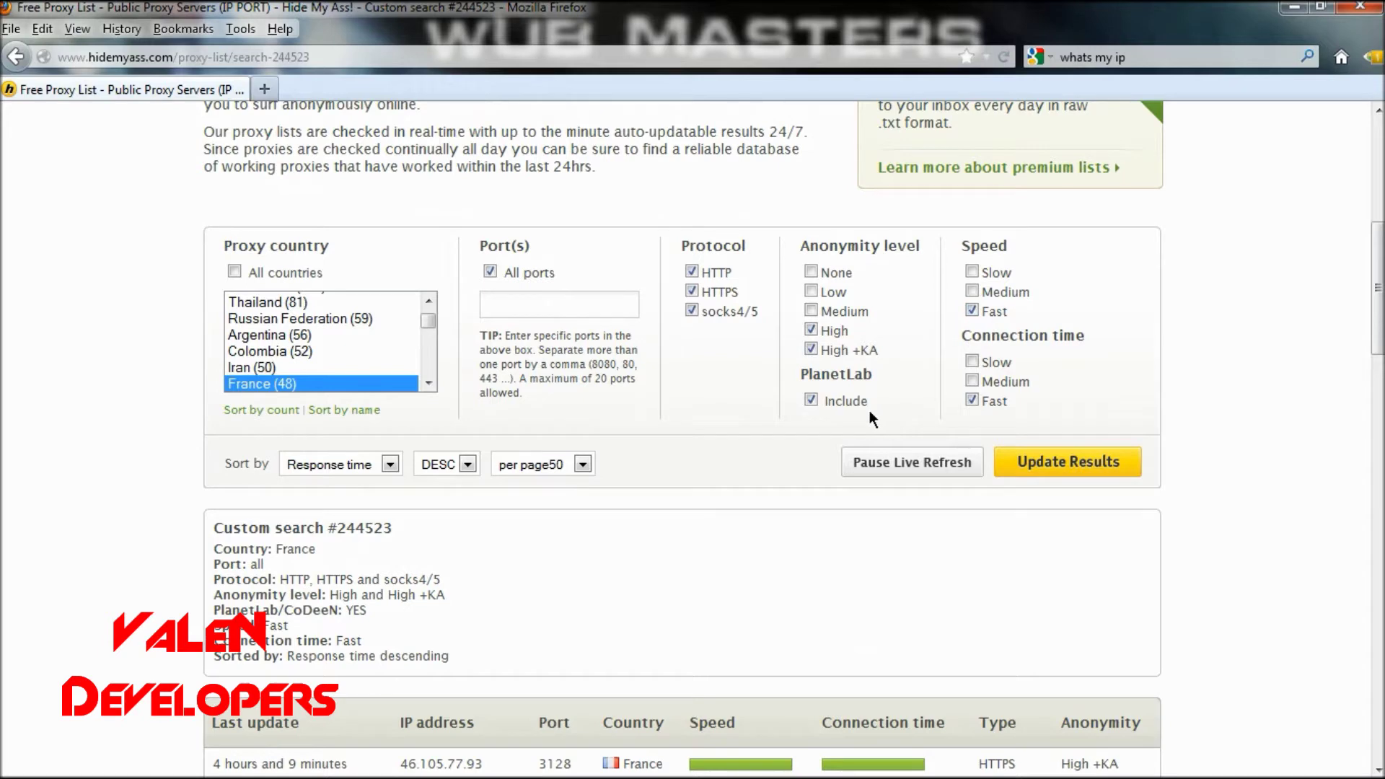
scroll(866, 417, "down", 3)
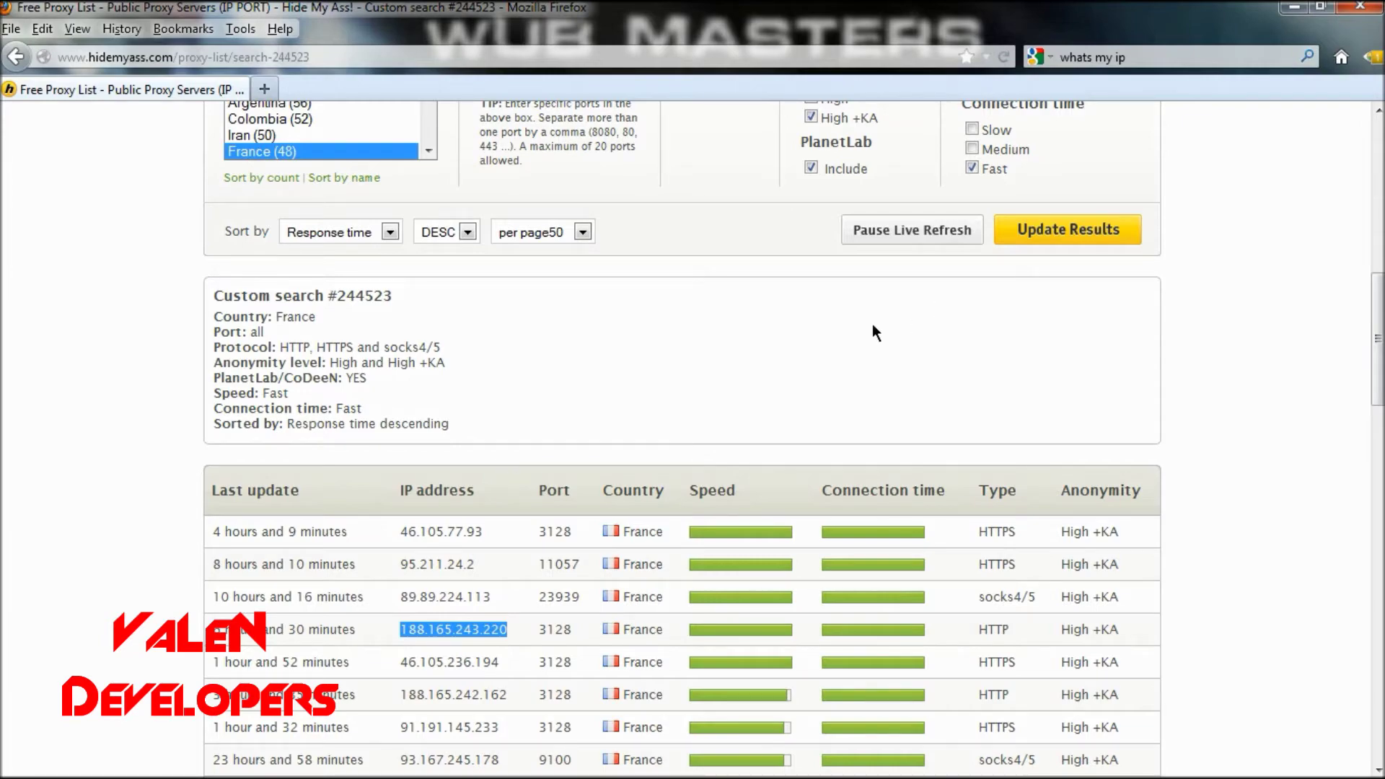
scroll(872, 323, "up", 5)
scroll(750, 432, "down", 7)
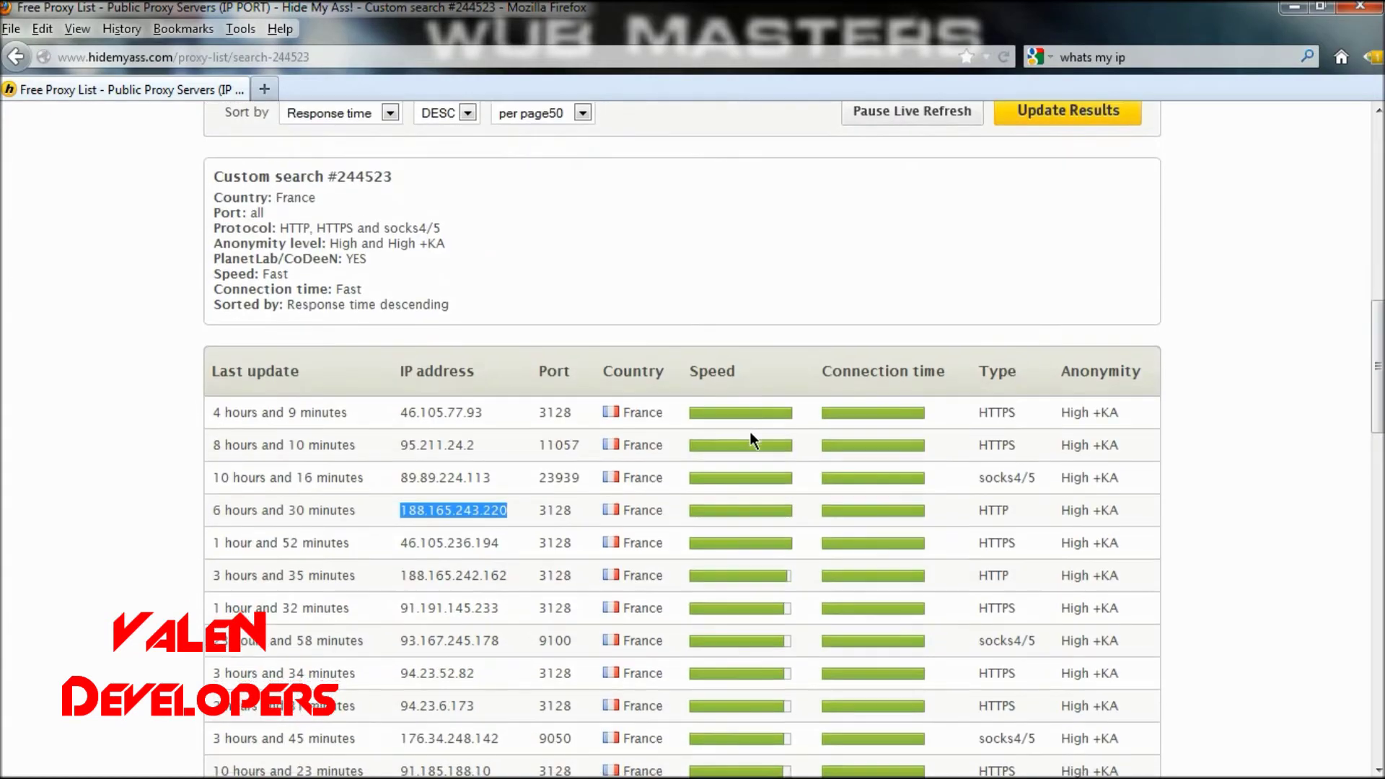
scroll(750, 432, "down", 6)
scroll(750, 431, "up", 3)
scroll(750, 432, "up", 2)
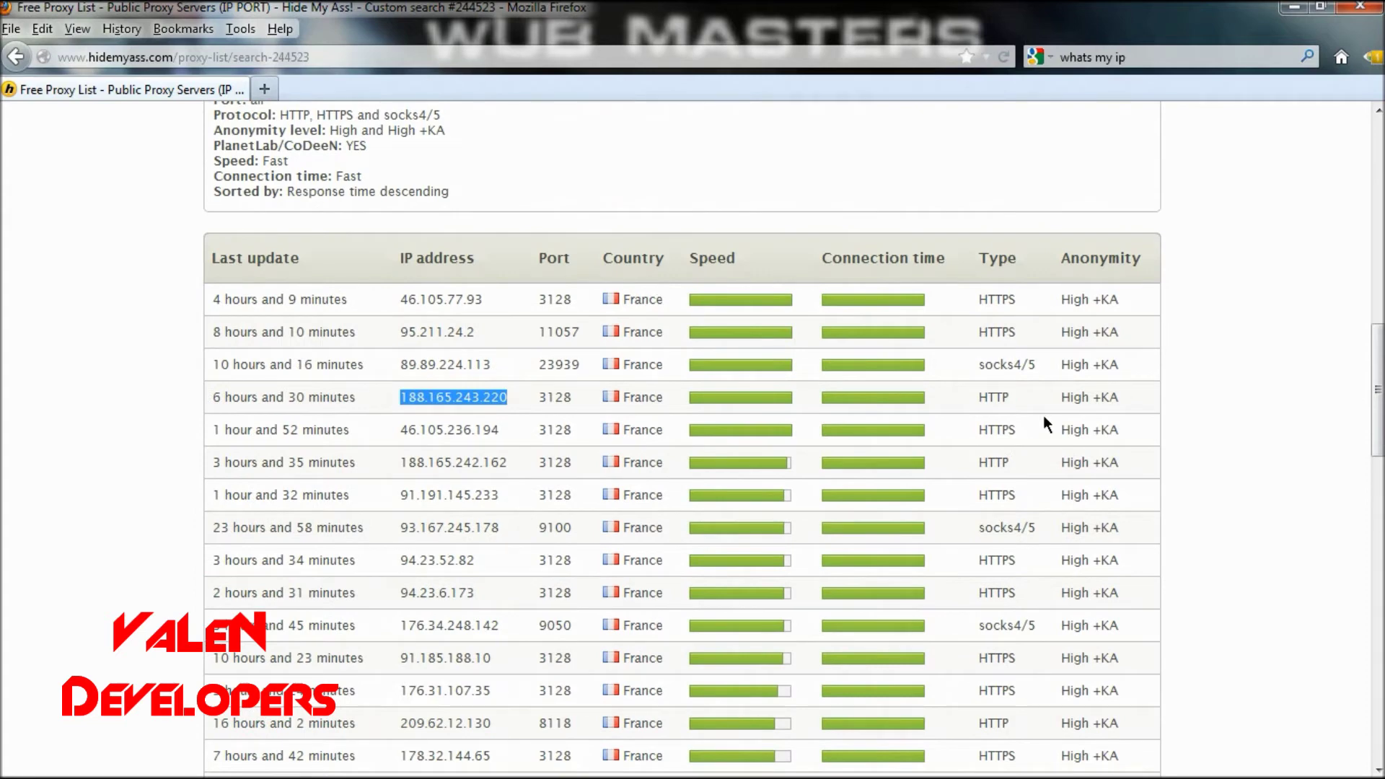
Copy the IP address 188.165.243.220 from its context menu.
right_click(445, 399)
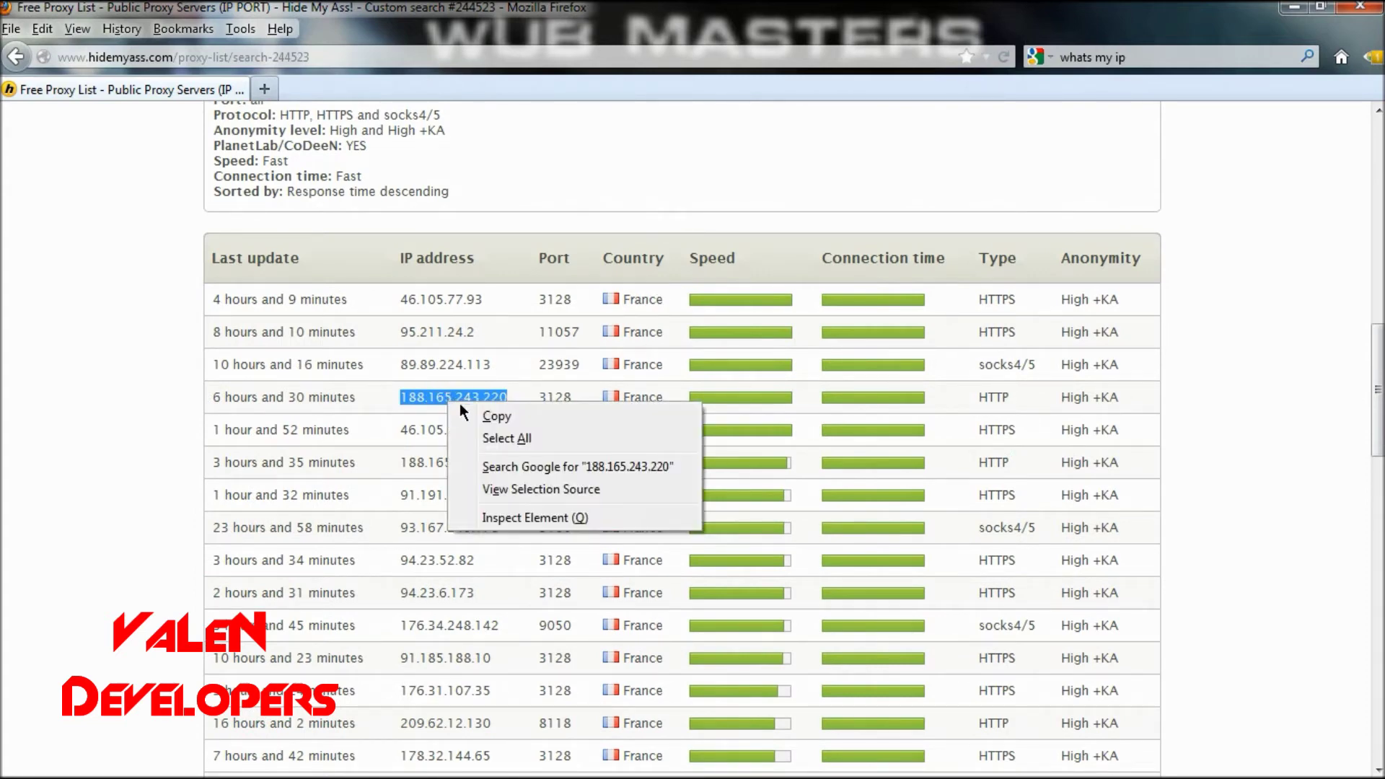
left_click(498, 415)
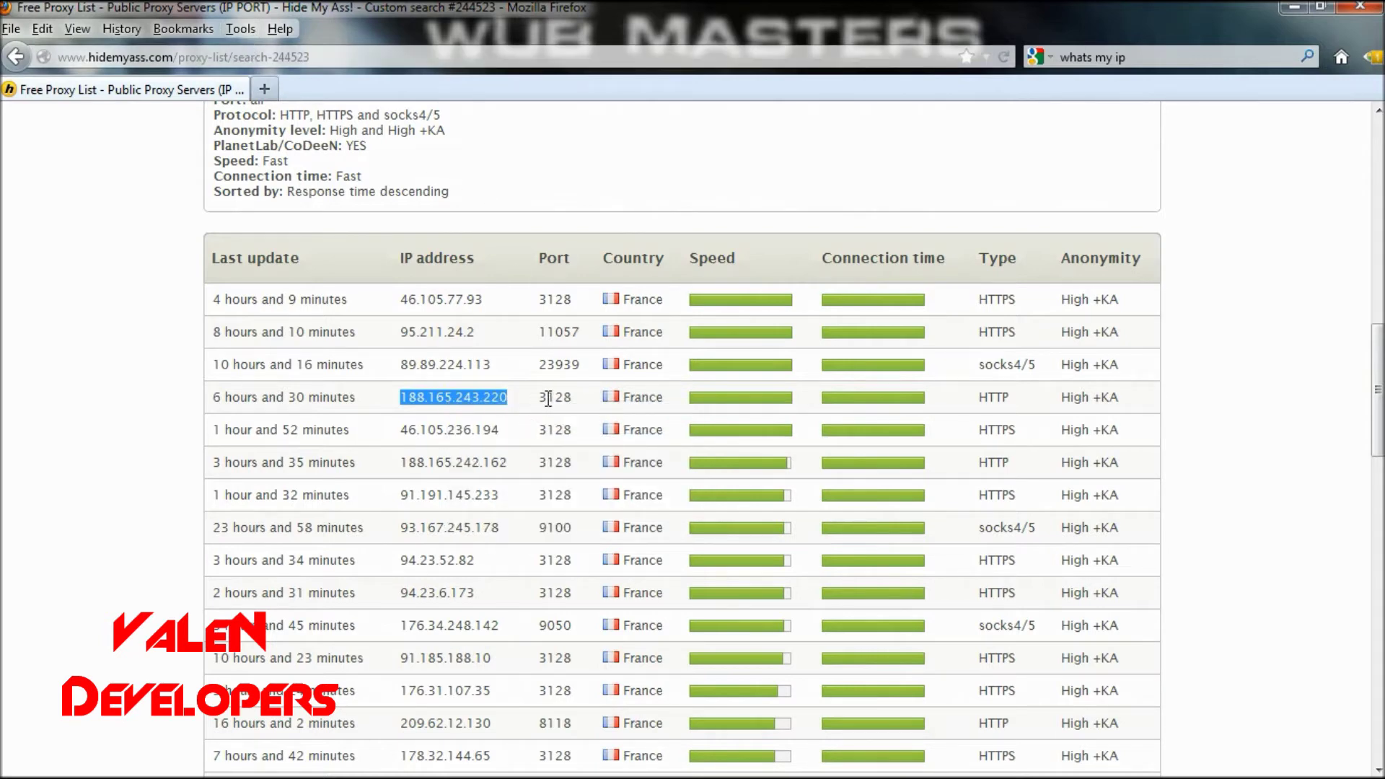
left_click(240, 29)
Open Firefox Options and go to the Advanced network Connection Settings.
mouse_move(280, 28)
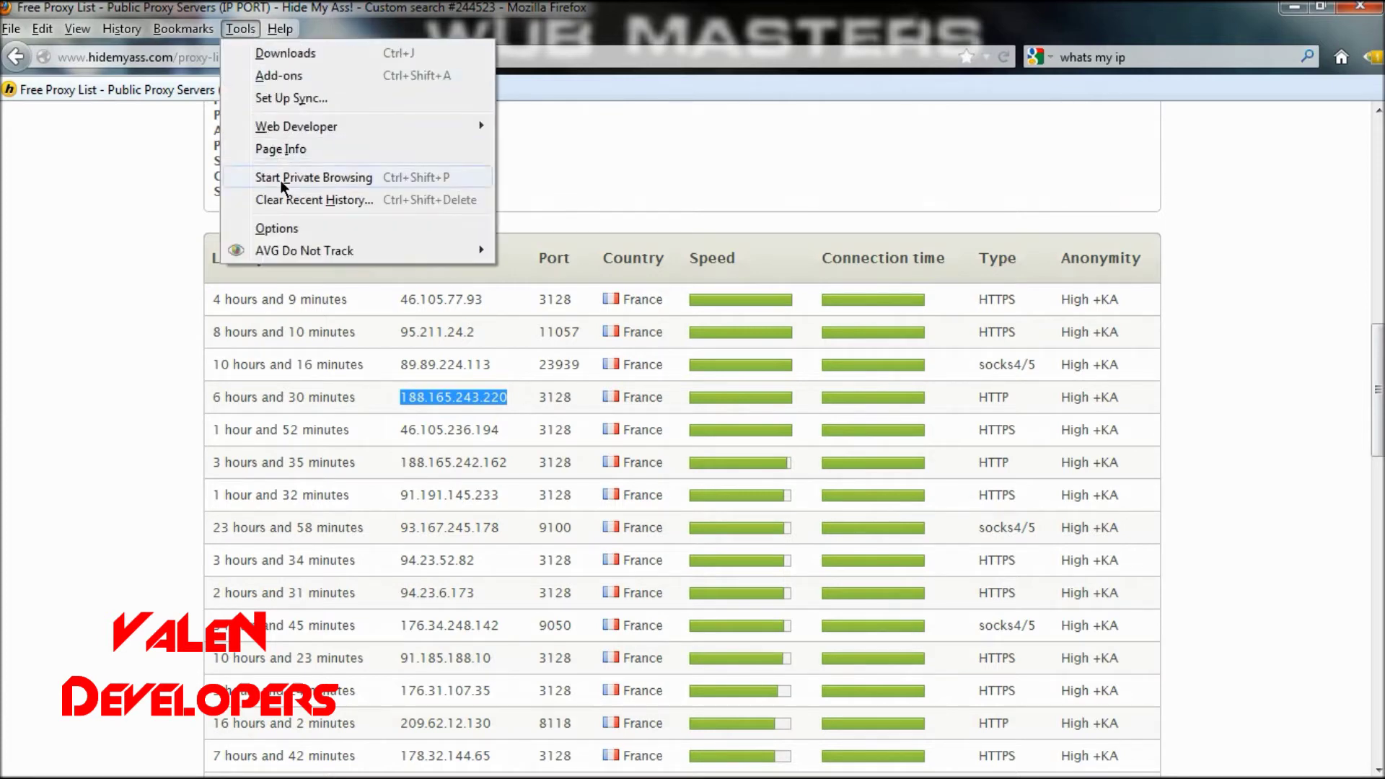
left_click(295, 227)
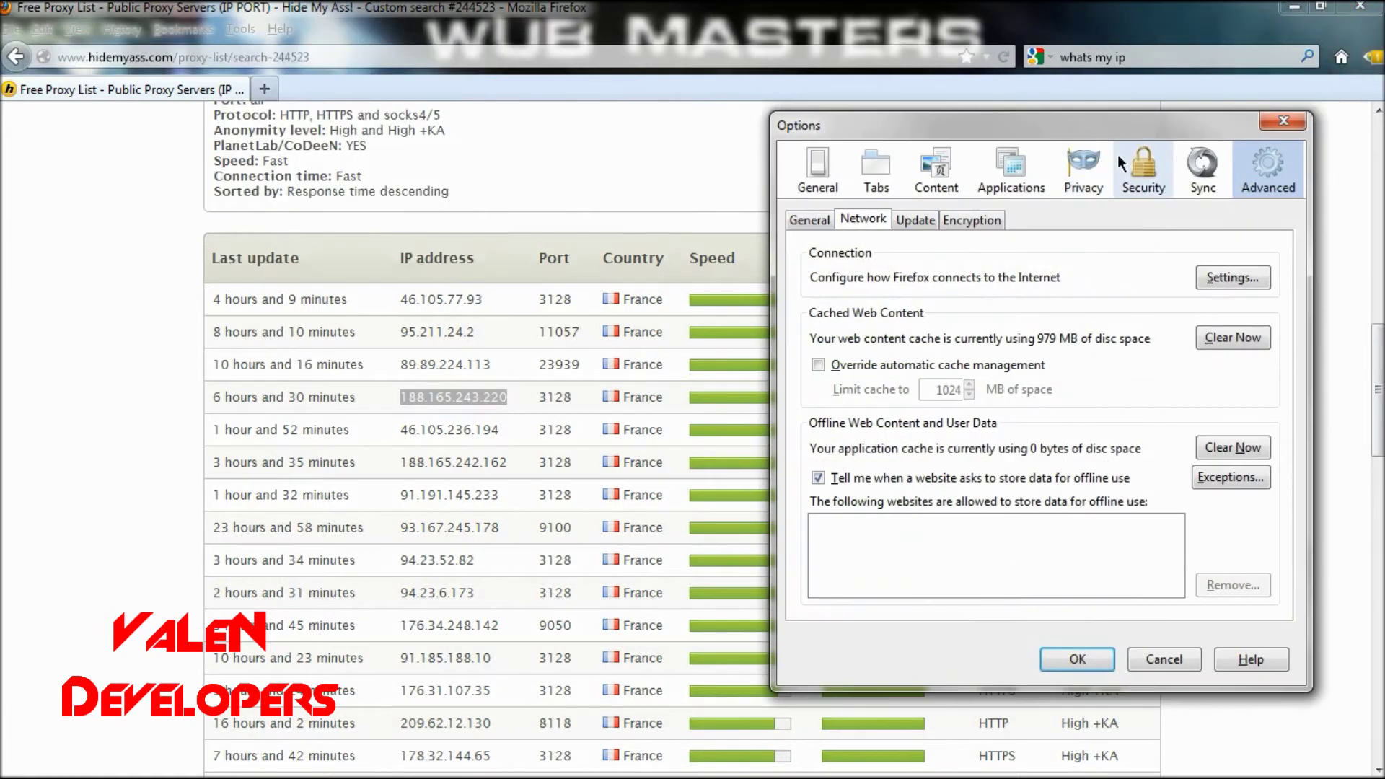
left_click(816, 190)
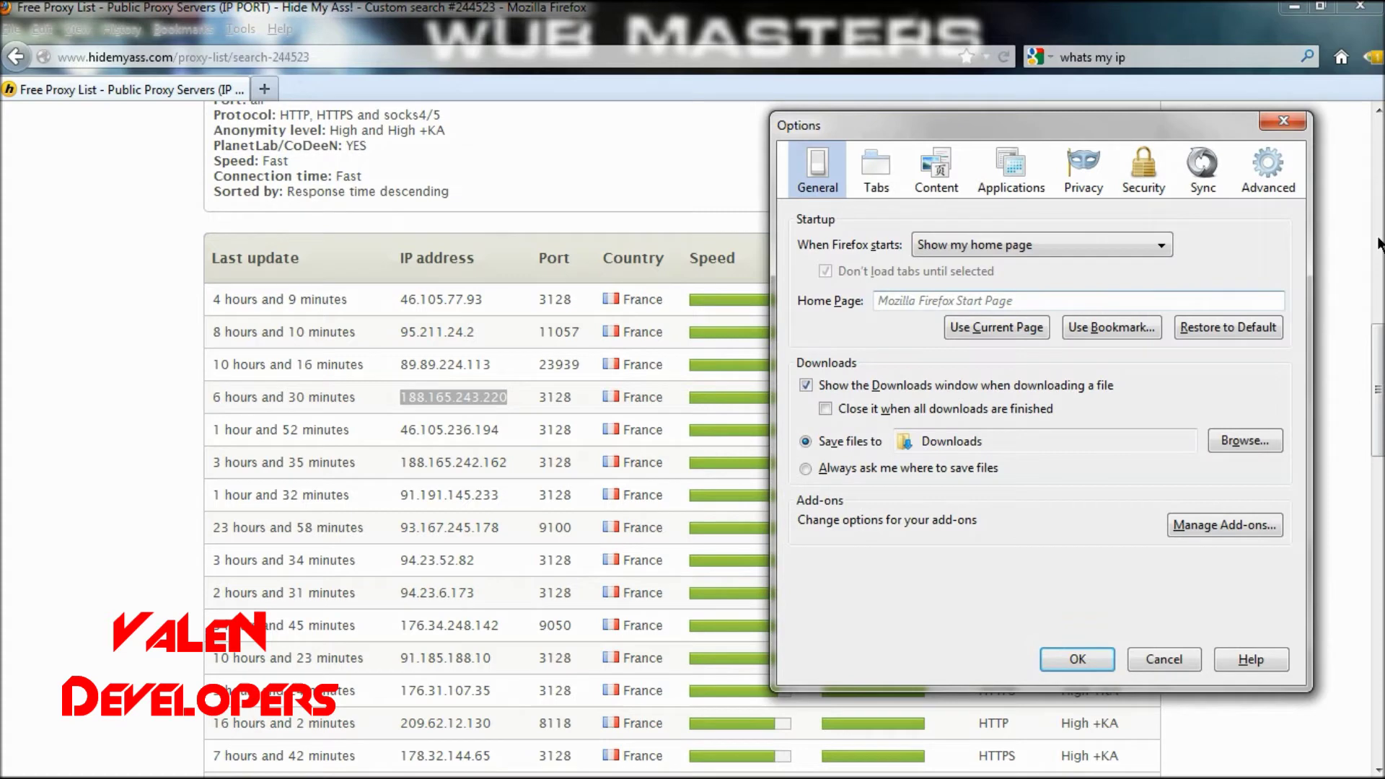
left_click(1280, 189)
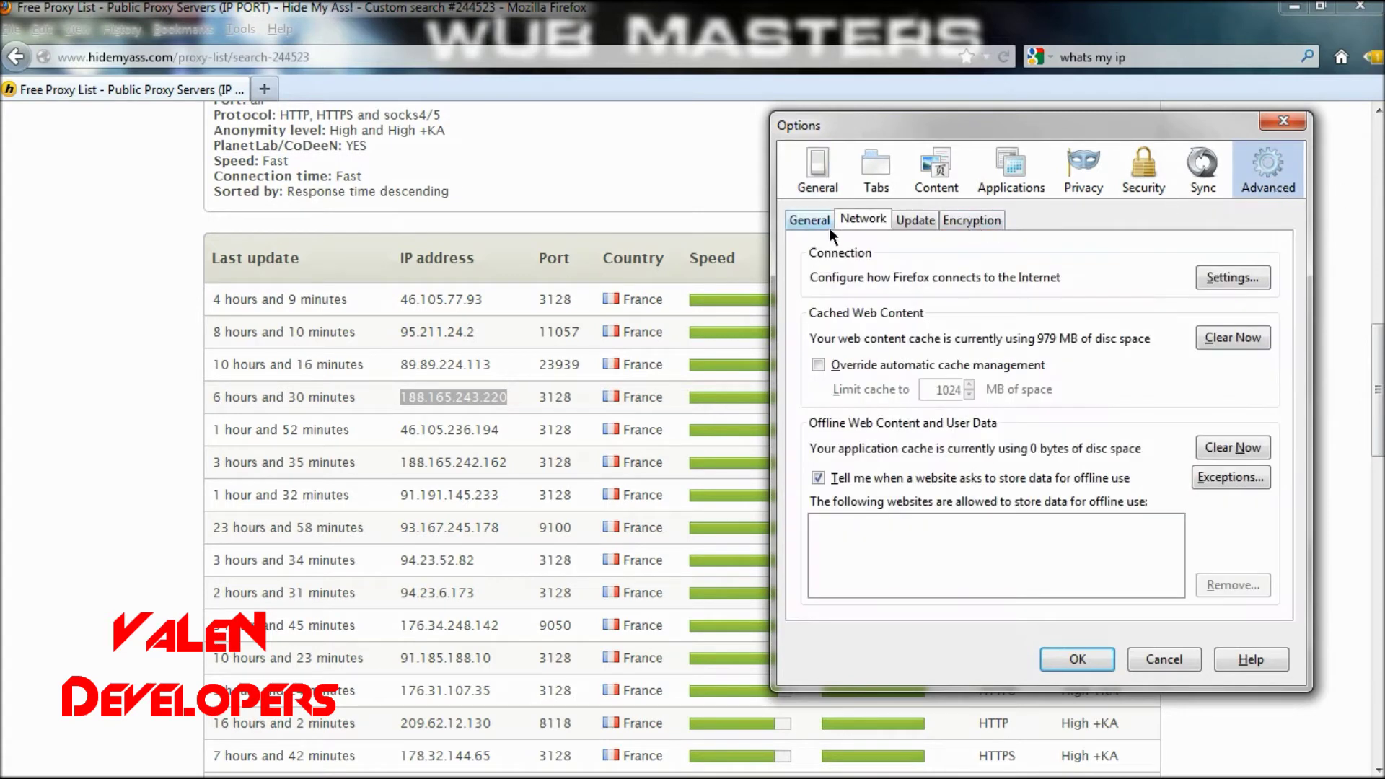
left_click(1250, 283)
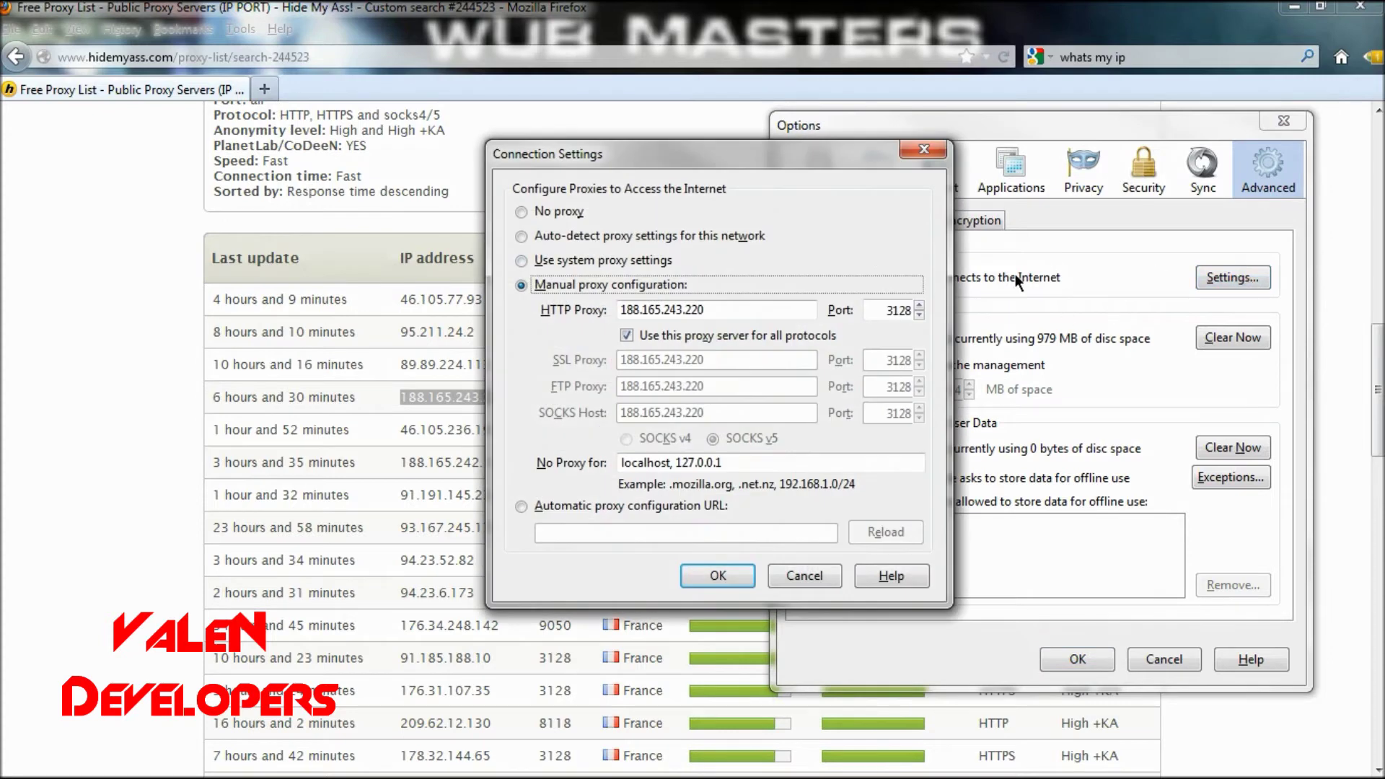
Set manual proxy configuration with HTTP proxy 188.165.243.220 and port 3128.
left_click(556, 209)
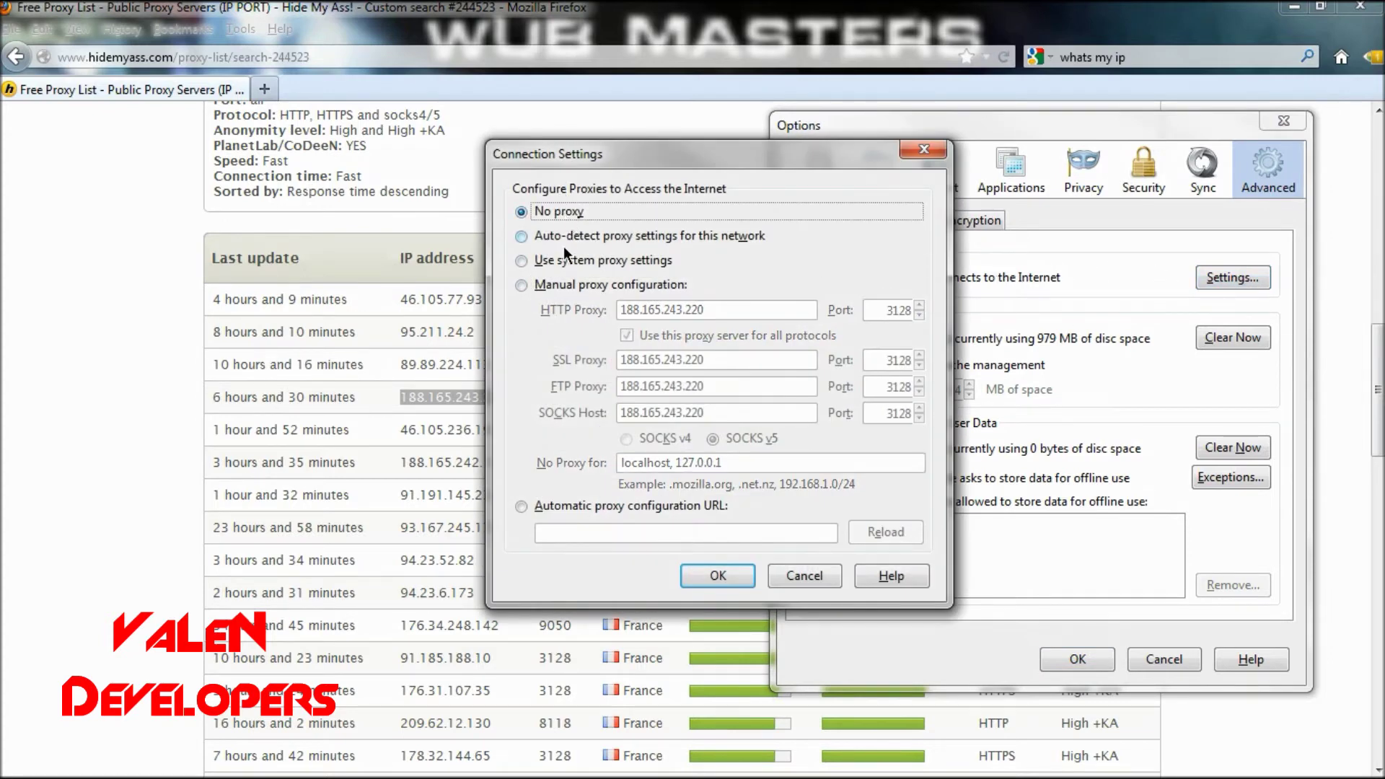
left_click(580, 286)
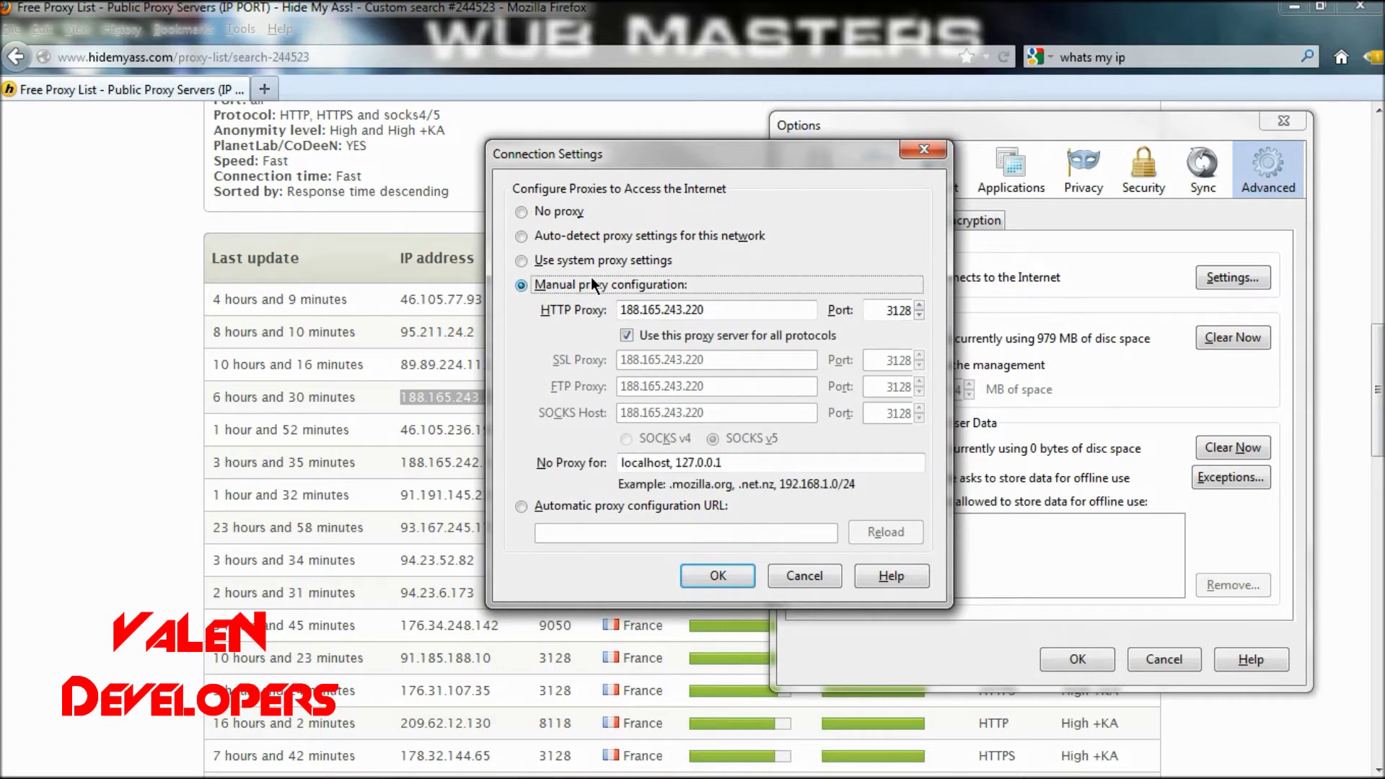
left_click(754, 307)
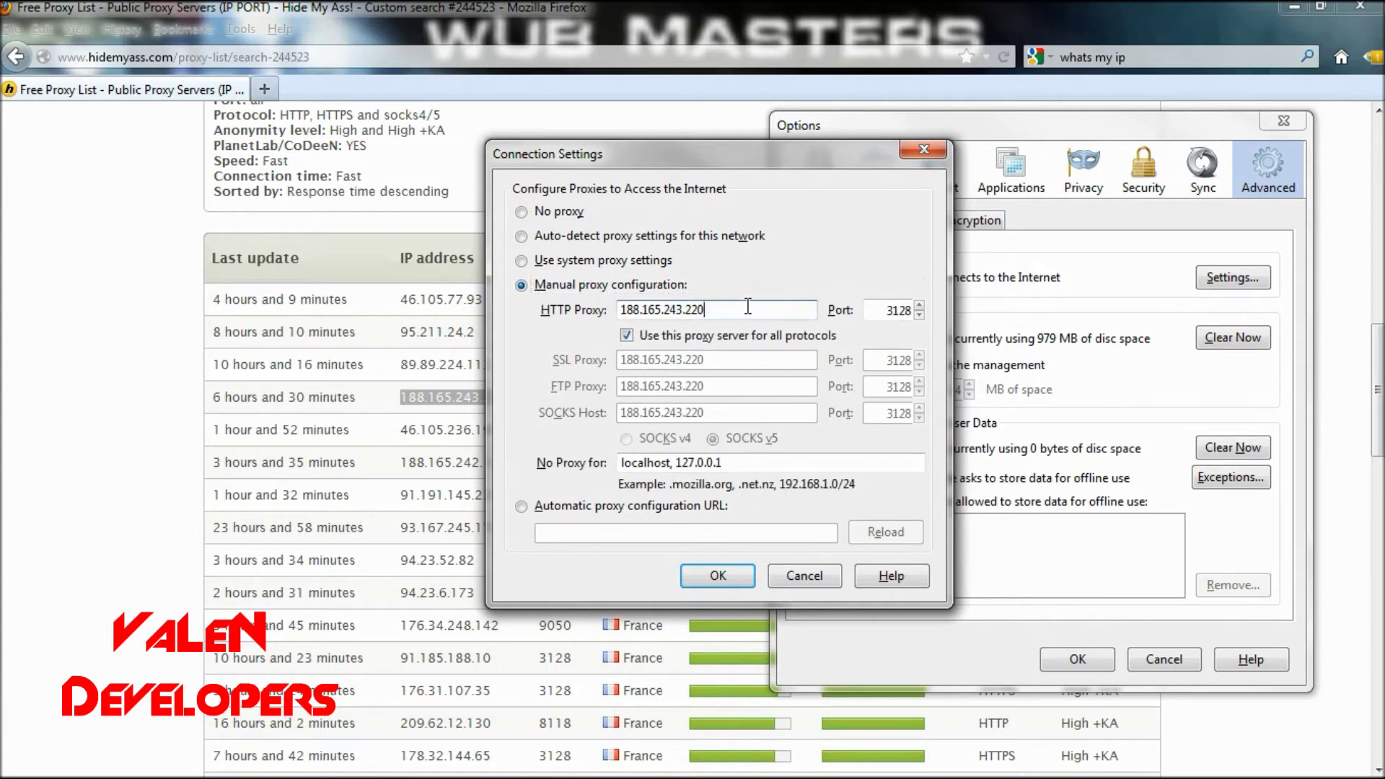
left_click_drag(748, 306, 511, 308)
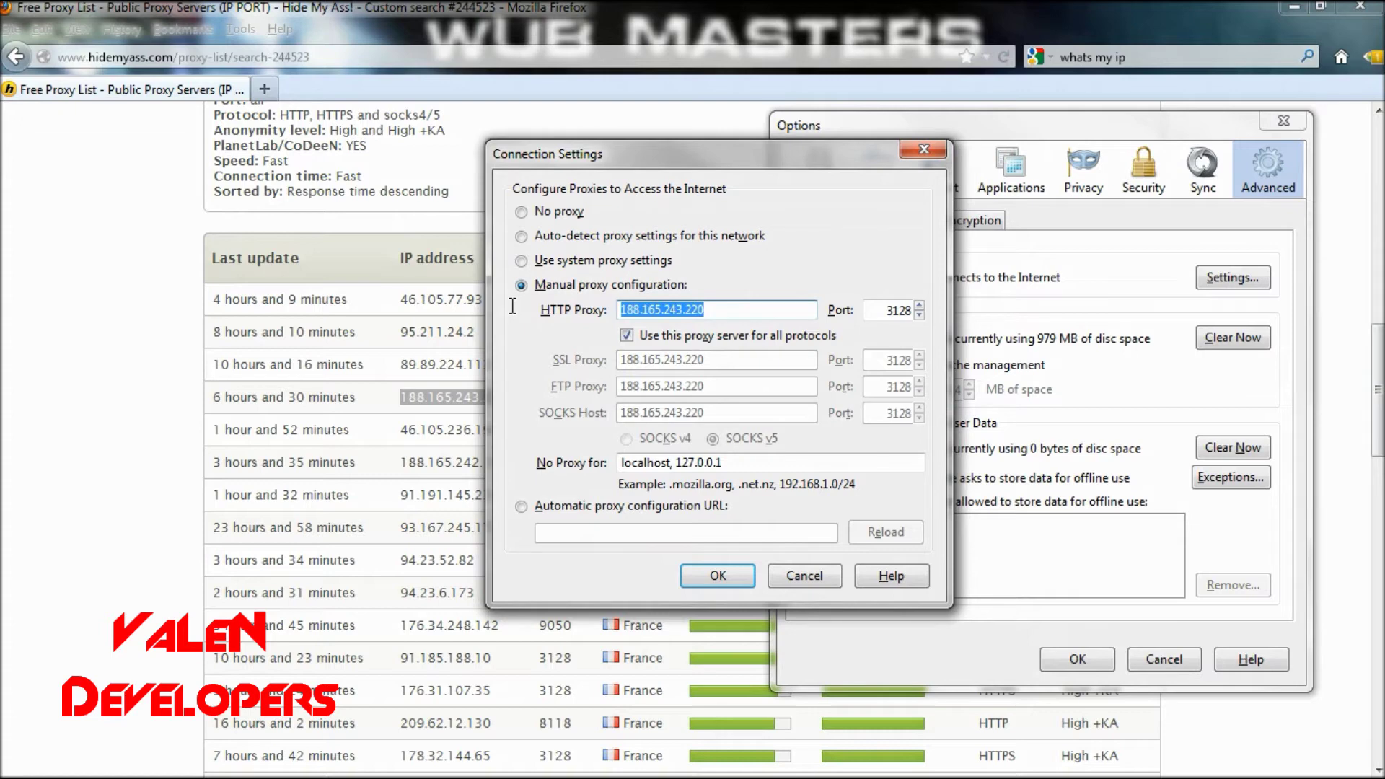
key("End")
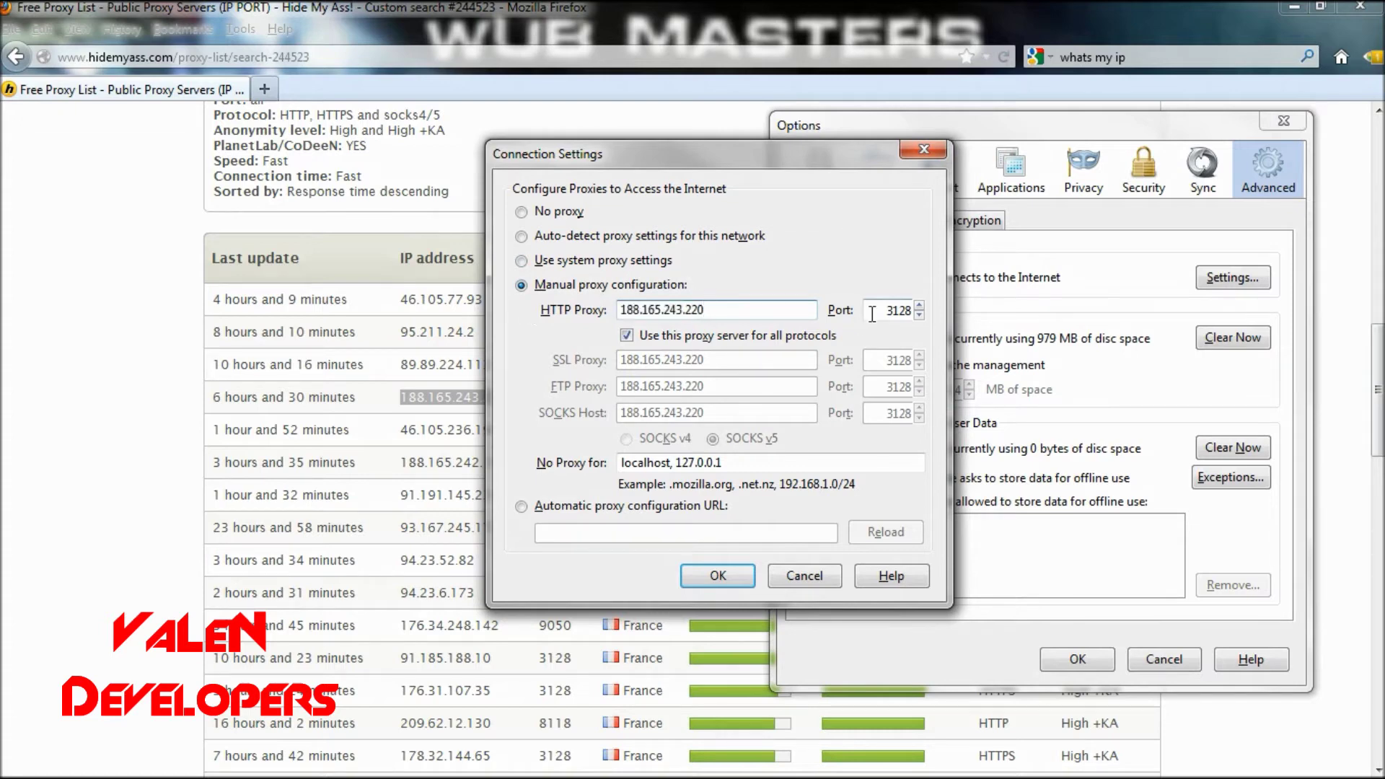
mouse_move(886, 310)
left_mouse_down()
mouse_move(937, 317)
mouse_move(892, 324)
left_mouse_up()
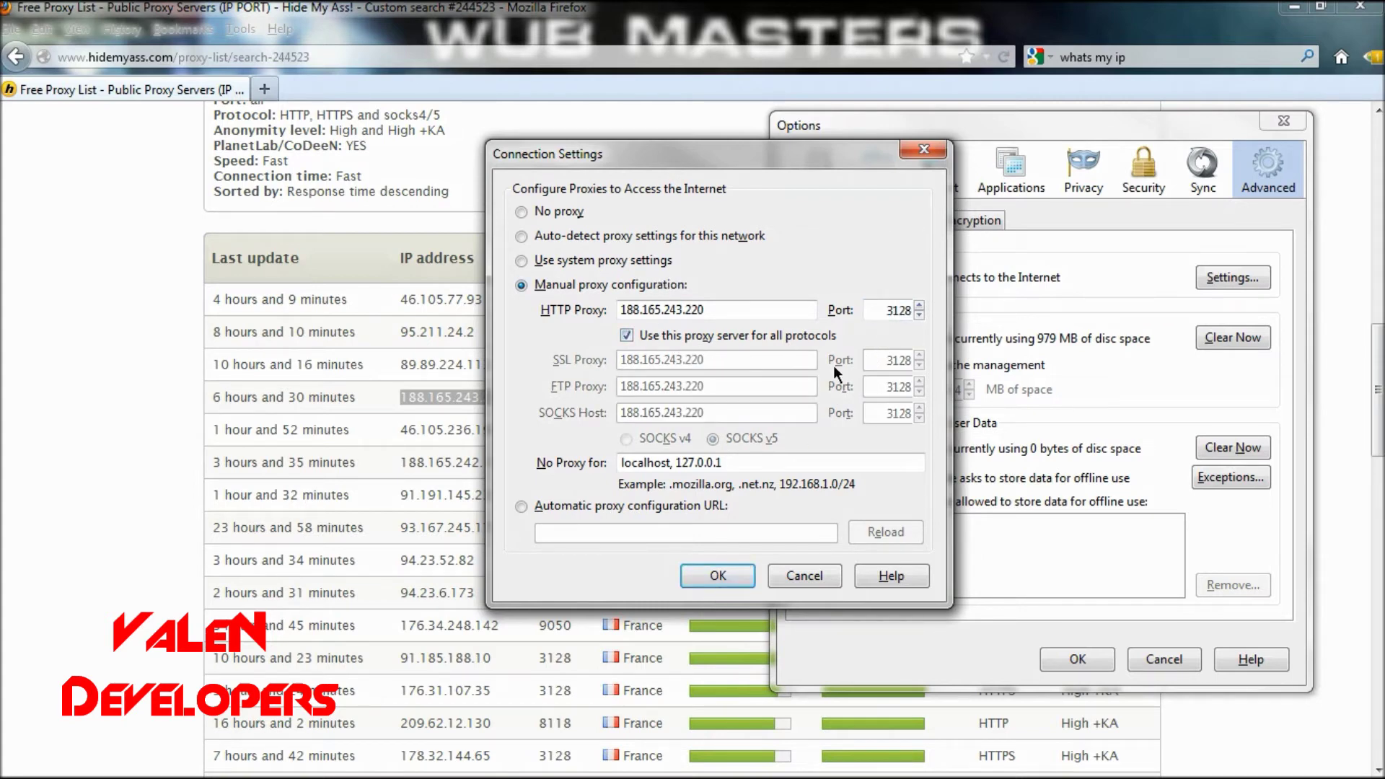
Save the proxy settings by confirming Connection Settings and the Options window.
left_click(710, 587)
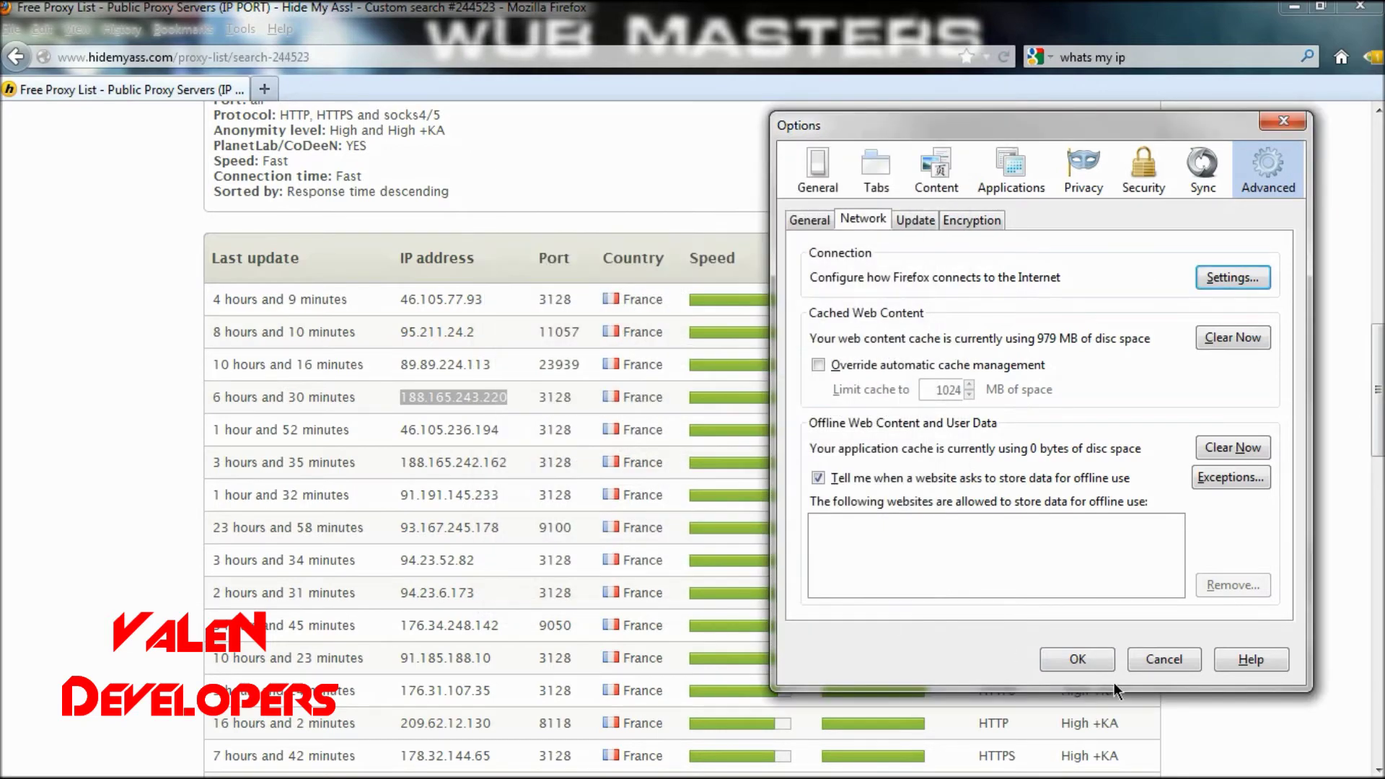
left_click(1106, 656)
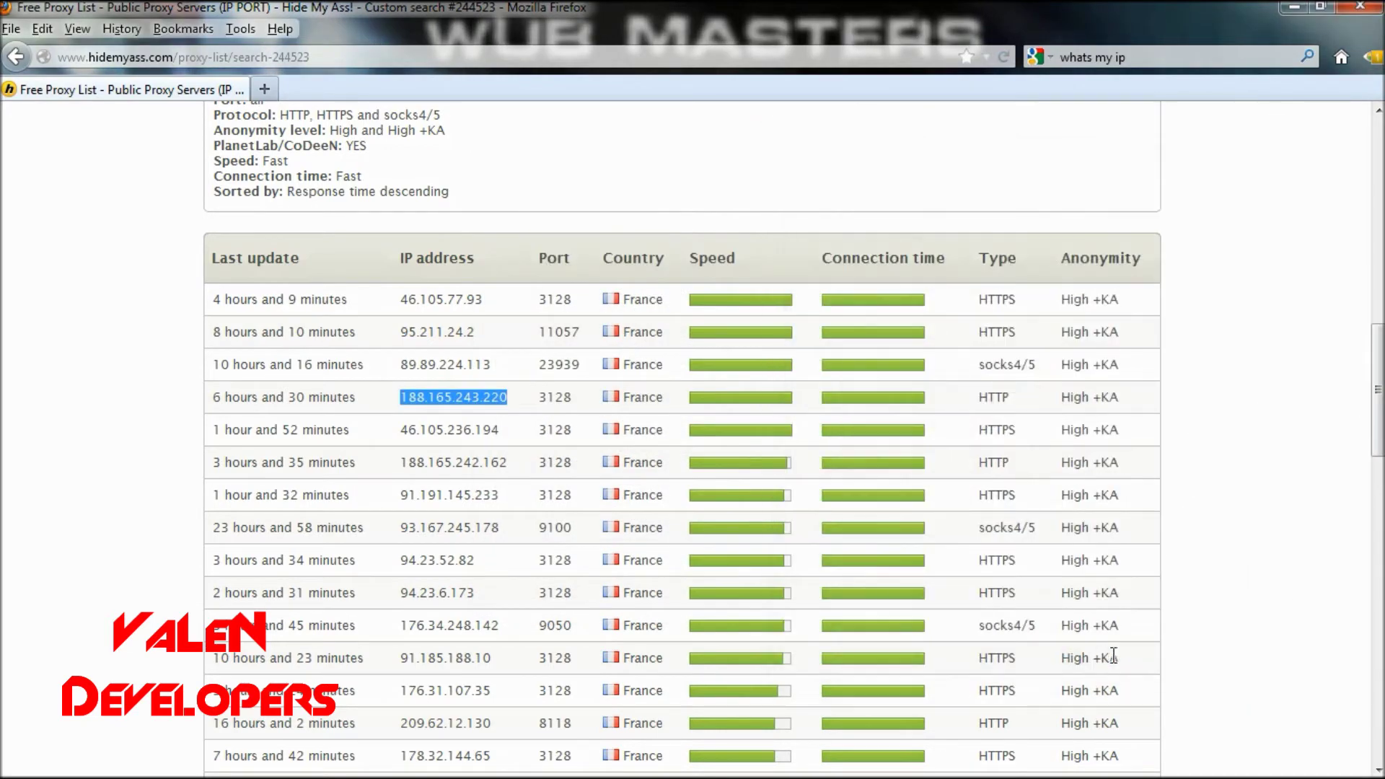
left_click(266, 85)
Clear the old search and open ip-address.org's IP Locator from the 'ip' suggestion.
left_click(1212, 55)
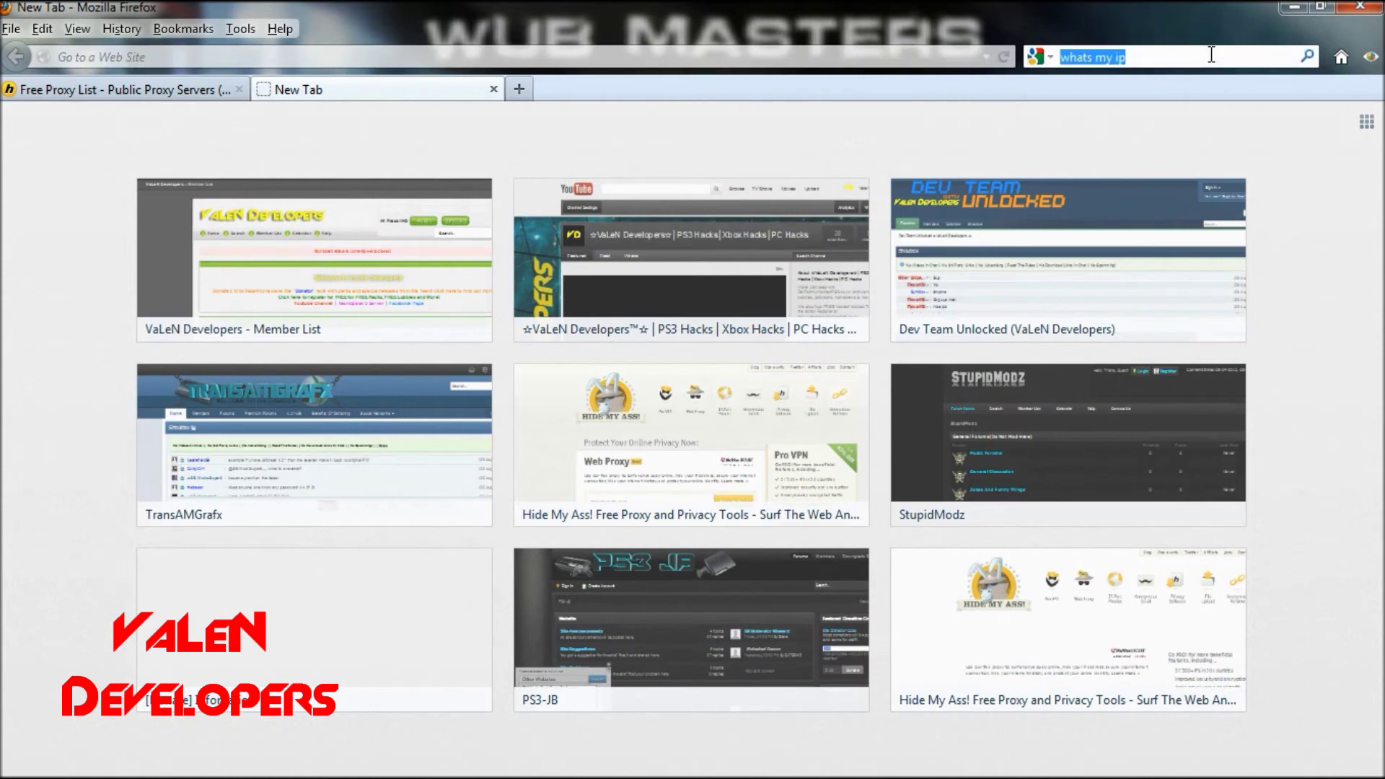
key("BackSpace")
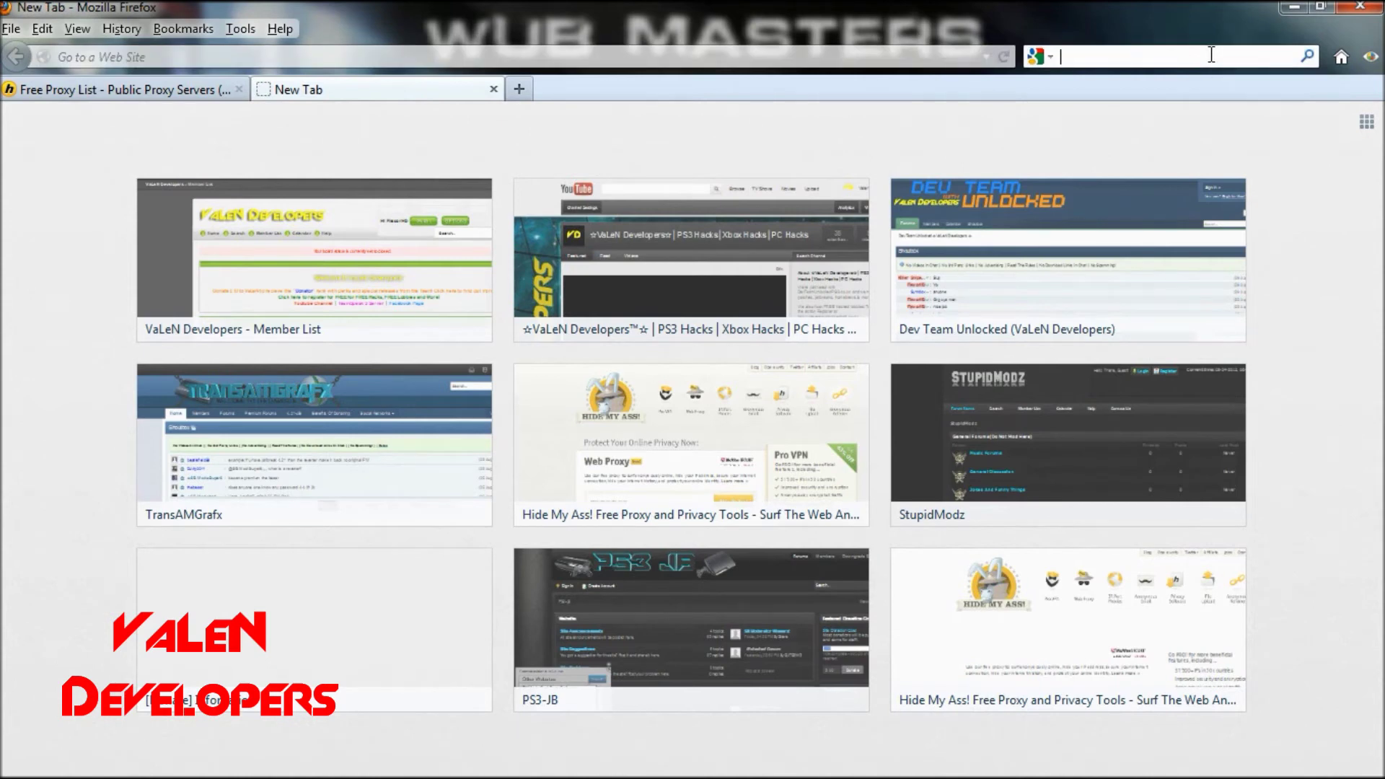
left_click(829, 55)
type("ip-address.org/")
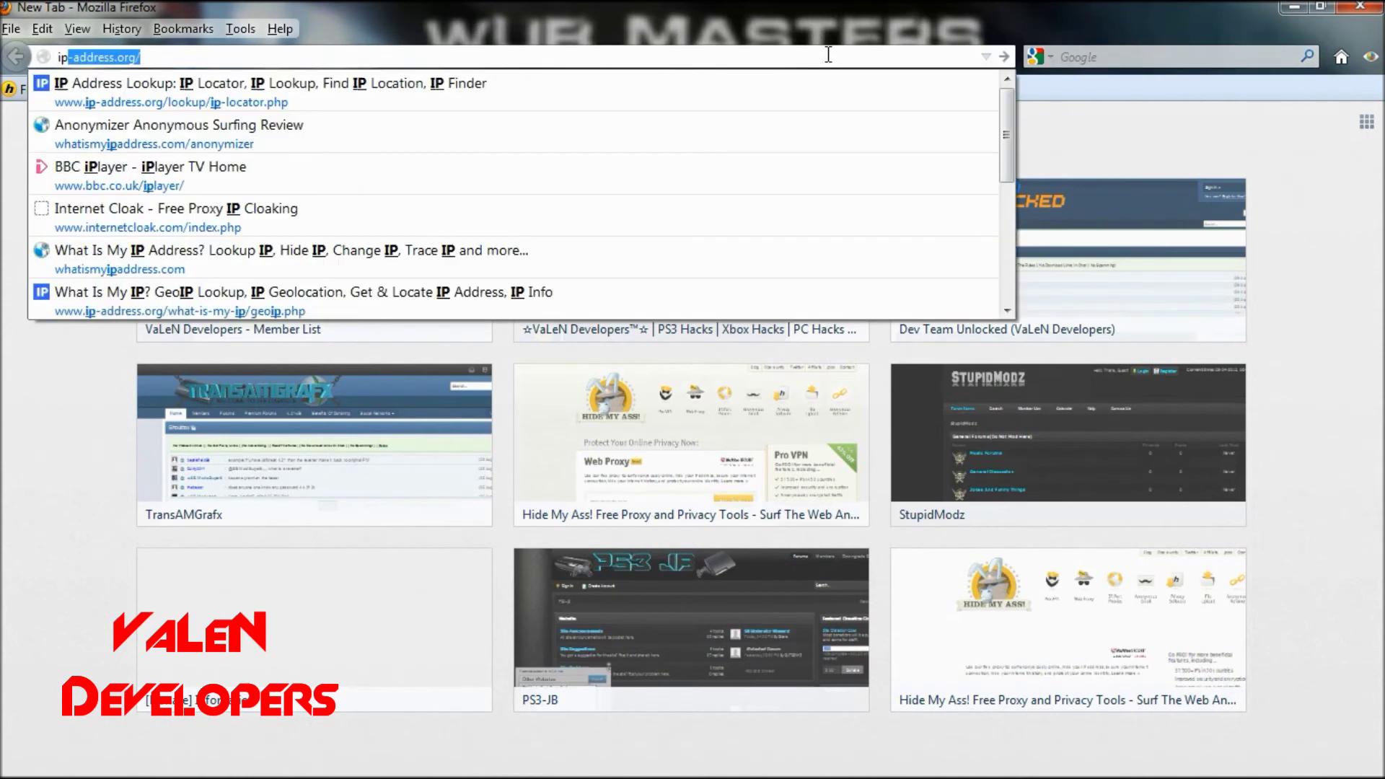
left_click(734, 100)
Highlight the detected IP 188.165.243.220 and host on the lookup results.
scroll(576, 416, "down", 3)
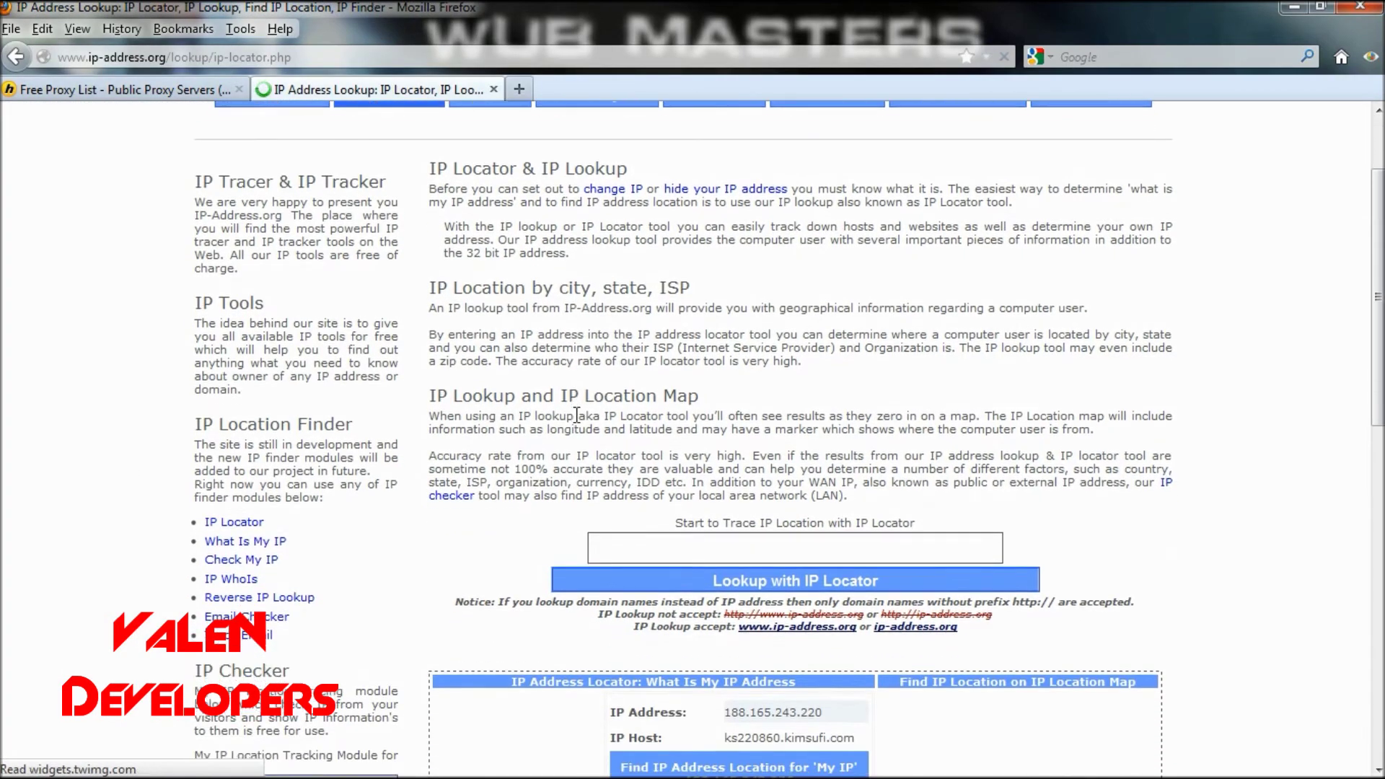
scroll(628, 401, "down", 3)
scroll(629, 400, "down", 9)
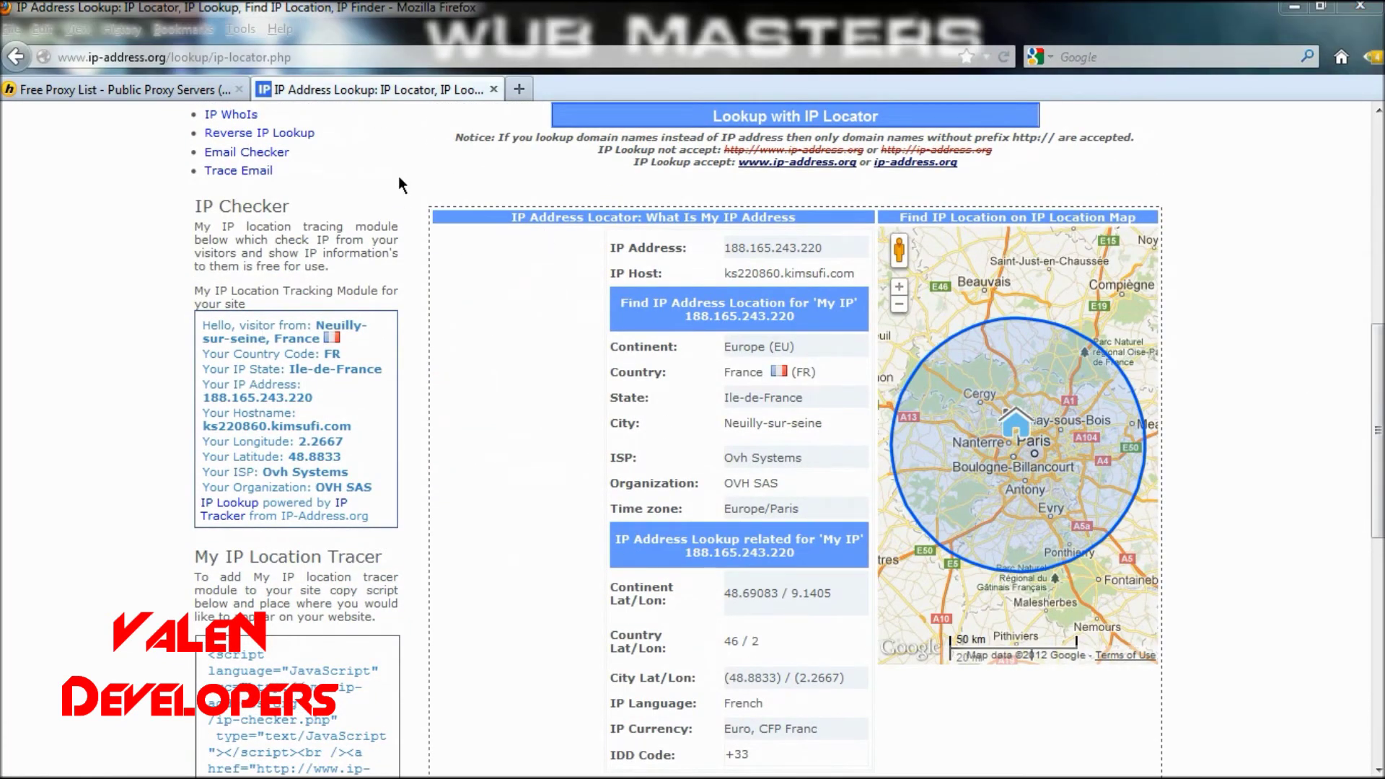
left_click_drag(448, 213, 848, 273)
left_click(839, 254)
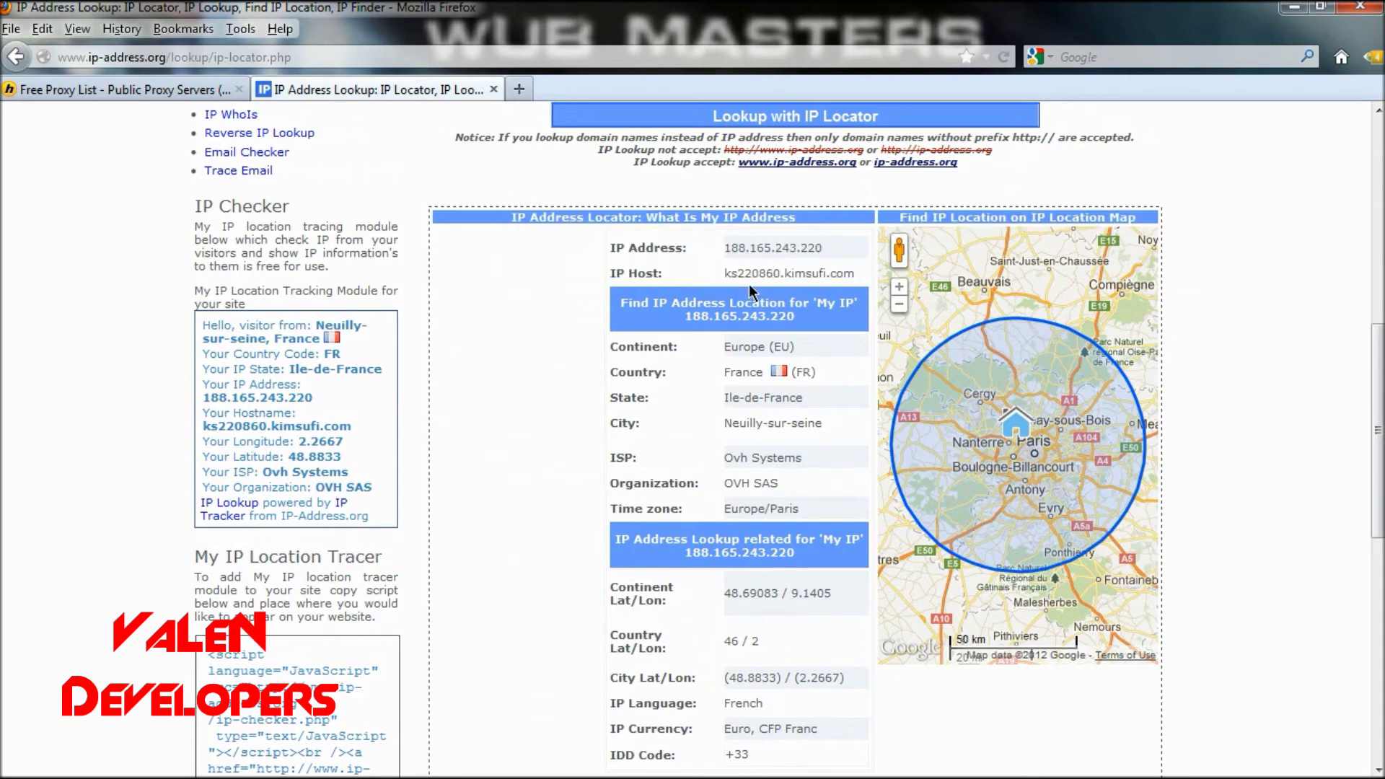
Check the results showing the location as France and the ISP as Ovh Systems.
scroll(746, 297, "down", 3)
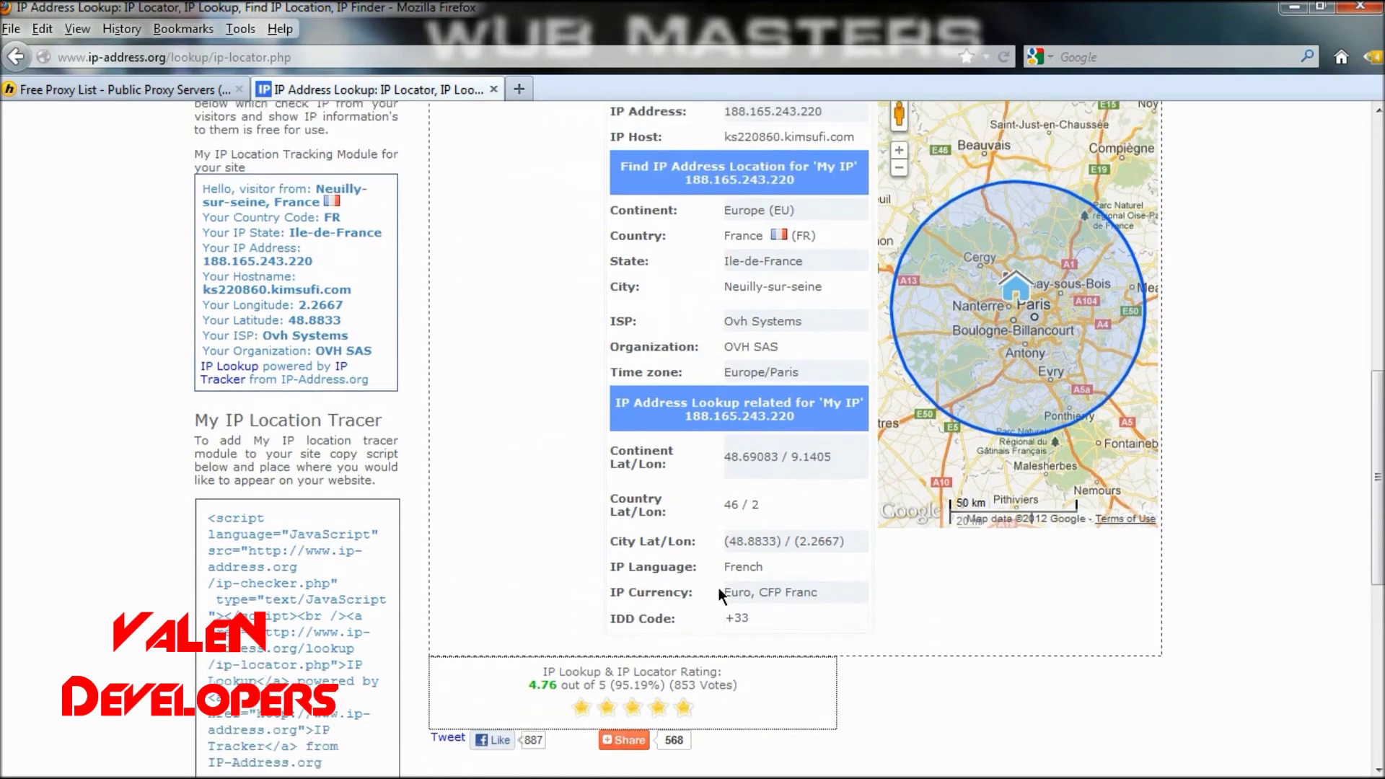
scroll(815, 573, "up", 5)
scroll(816, 574, "down", 2)
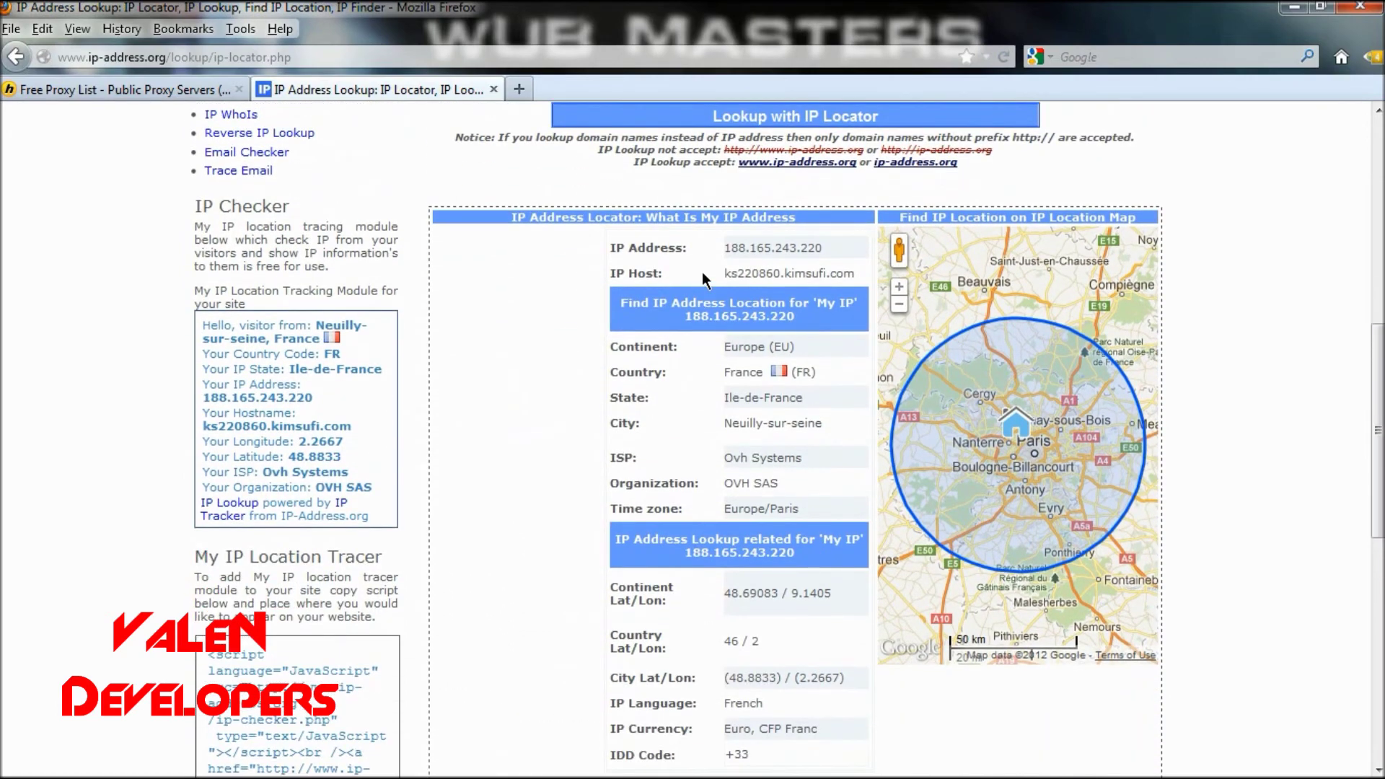
left_click_drag(706, 275, 814, 322)
left_click(793, 482)
scroll(793, 482, "down", 2)
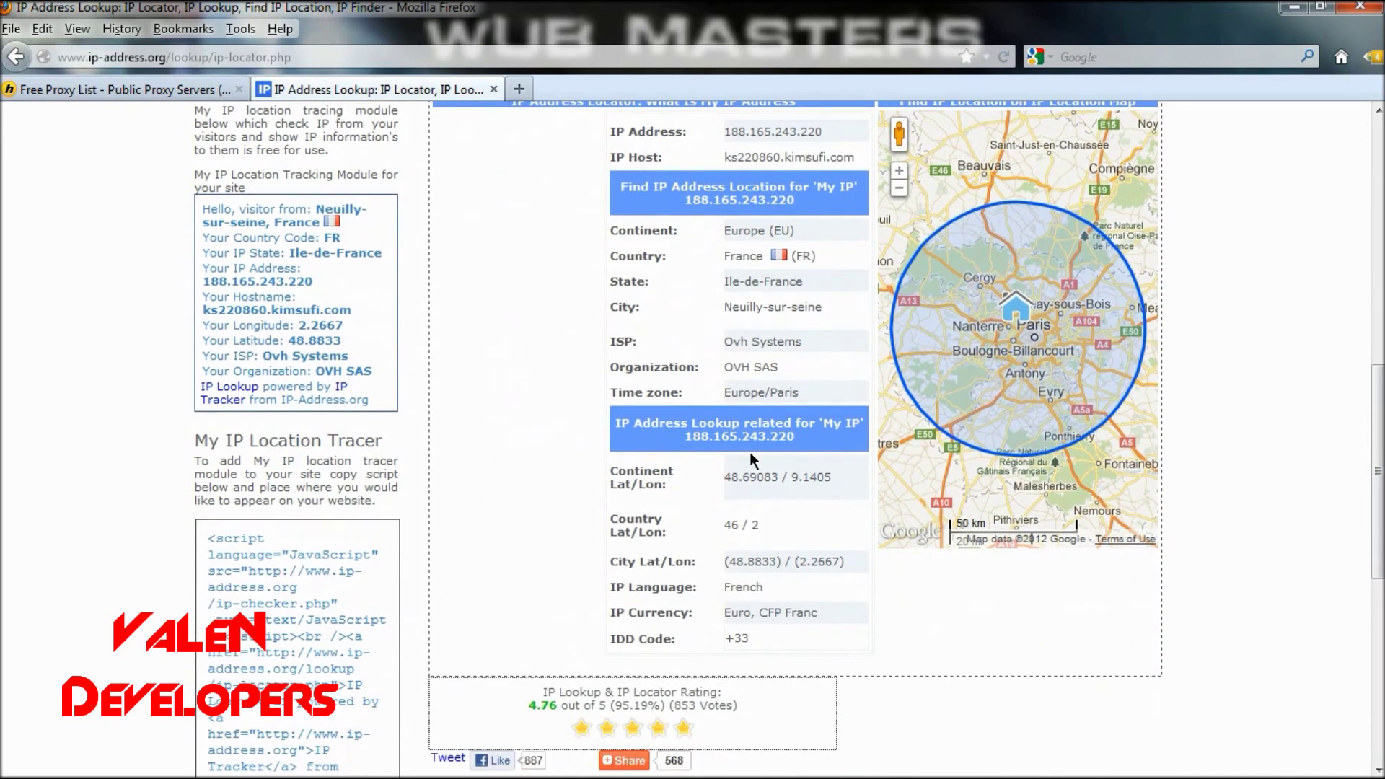
left_click_drag(723, 342, 790, 341)
left_click(790, 342)
scroll(522, 649, "down", 4)
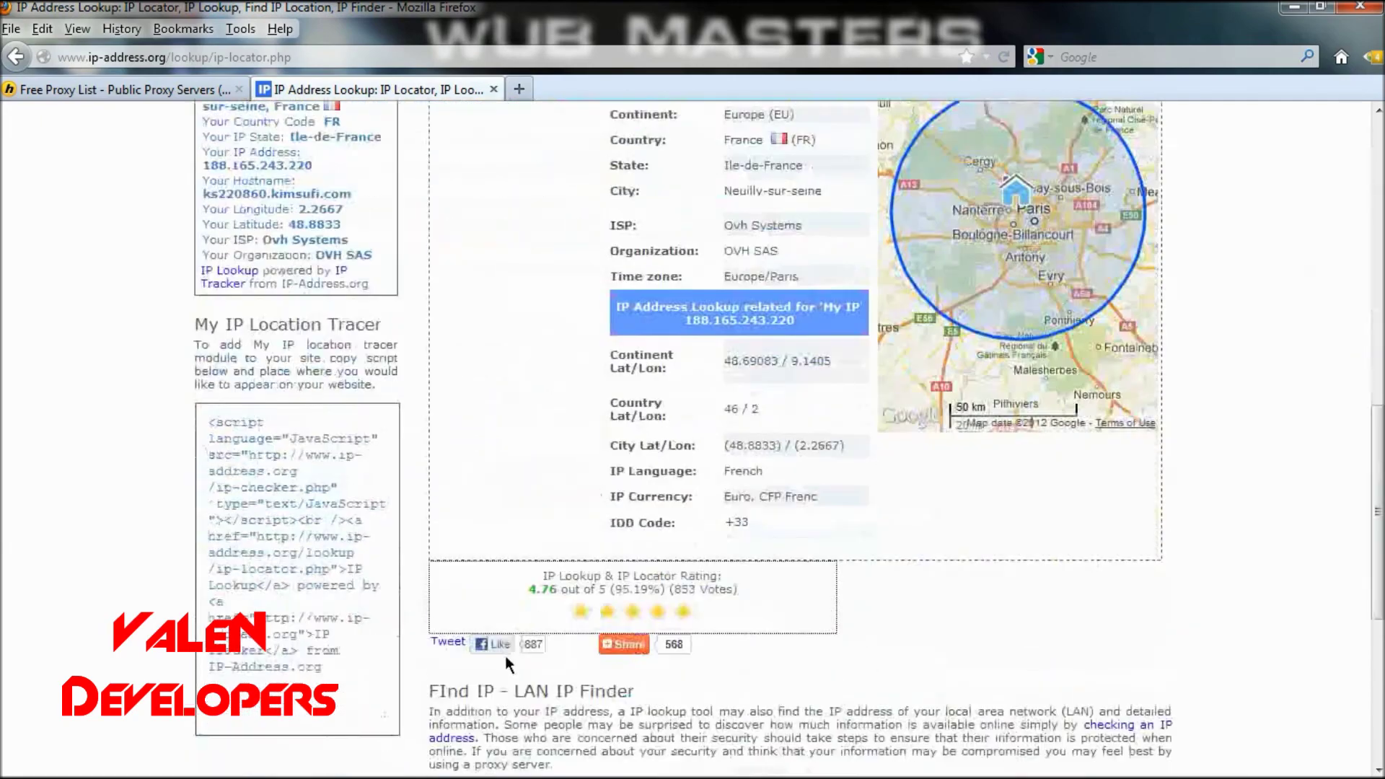
scroll(505, 656, "up", 10)
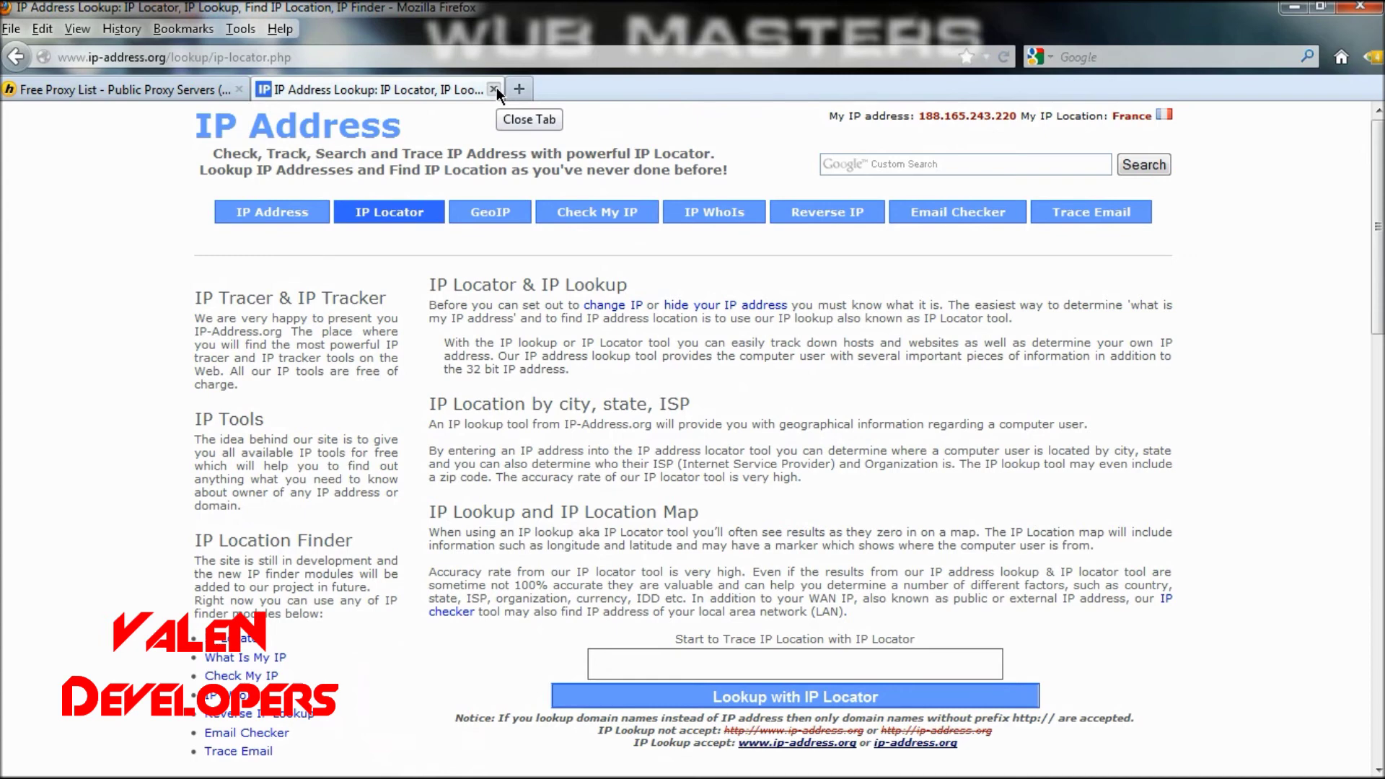
Go to the Dev Team Unlocked forum via 'dev' and open its registration form.
left_click(573, 54)
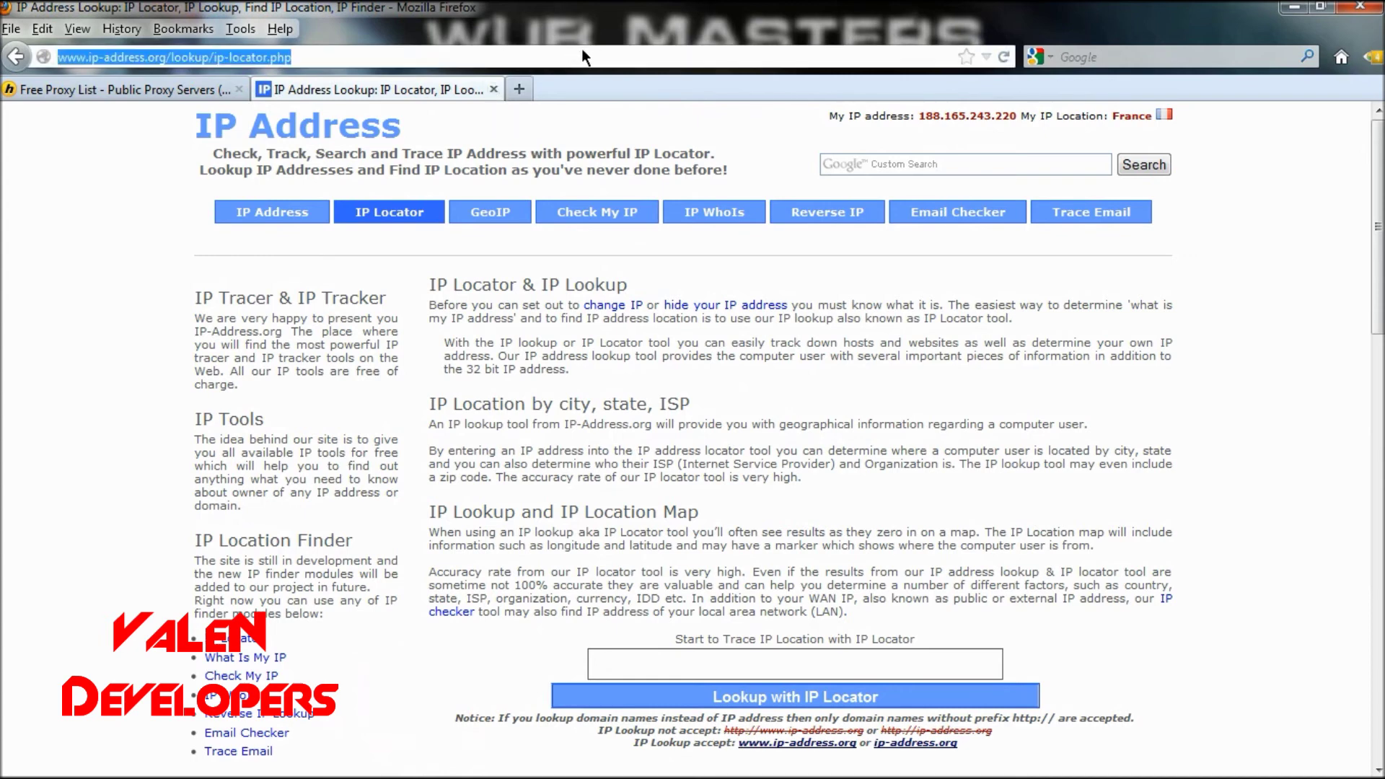
type("dev")
left_click(437, 90)
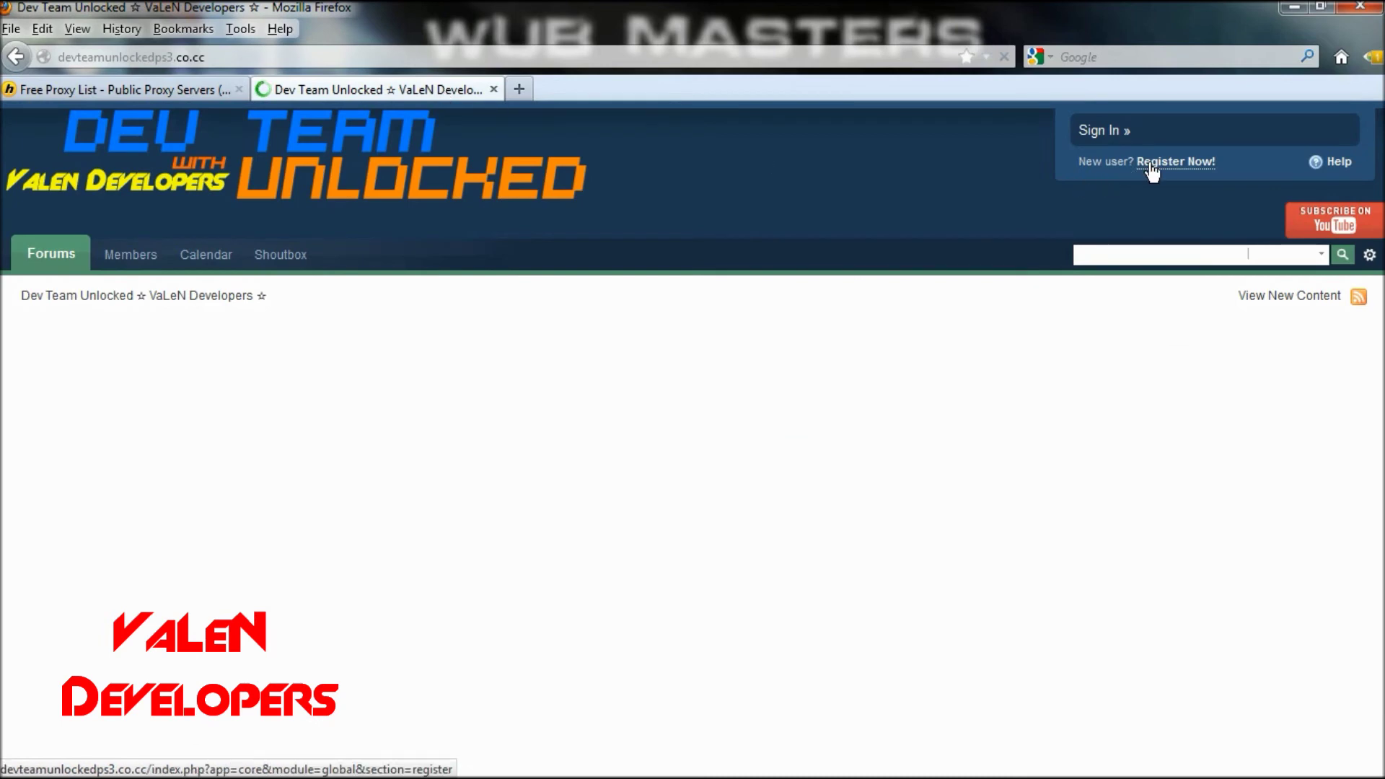
left_click(1150, 166)
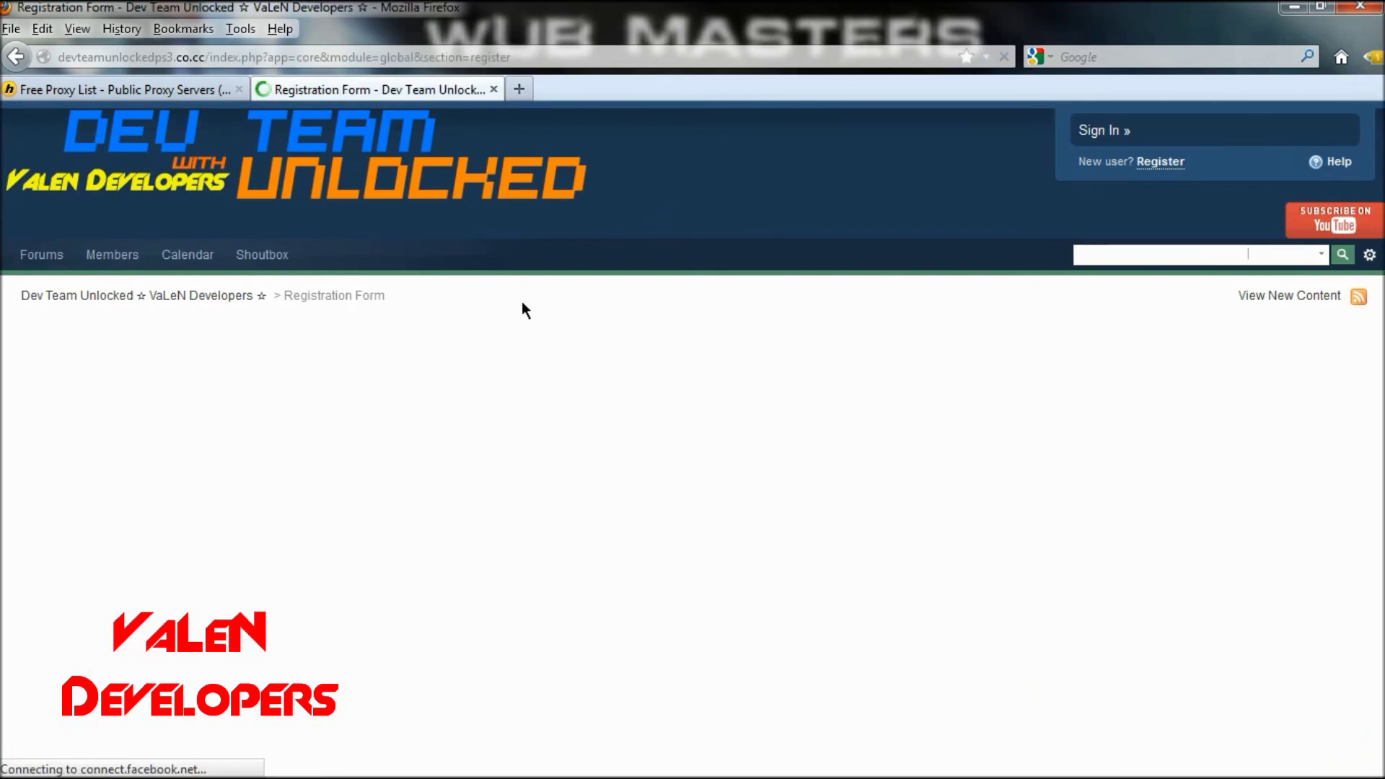
Load the VaLeN Developers YouTube channel from the 'you' address-bar suggestion.
left_click(691, 67)
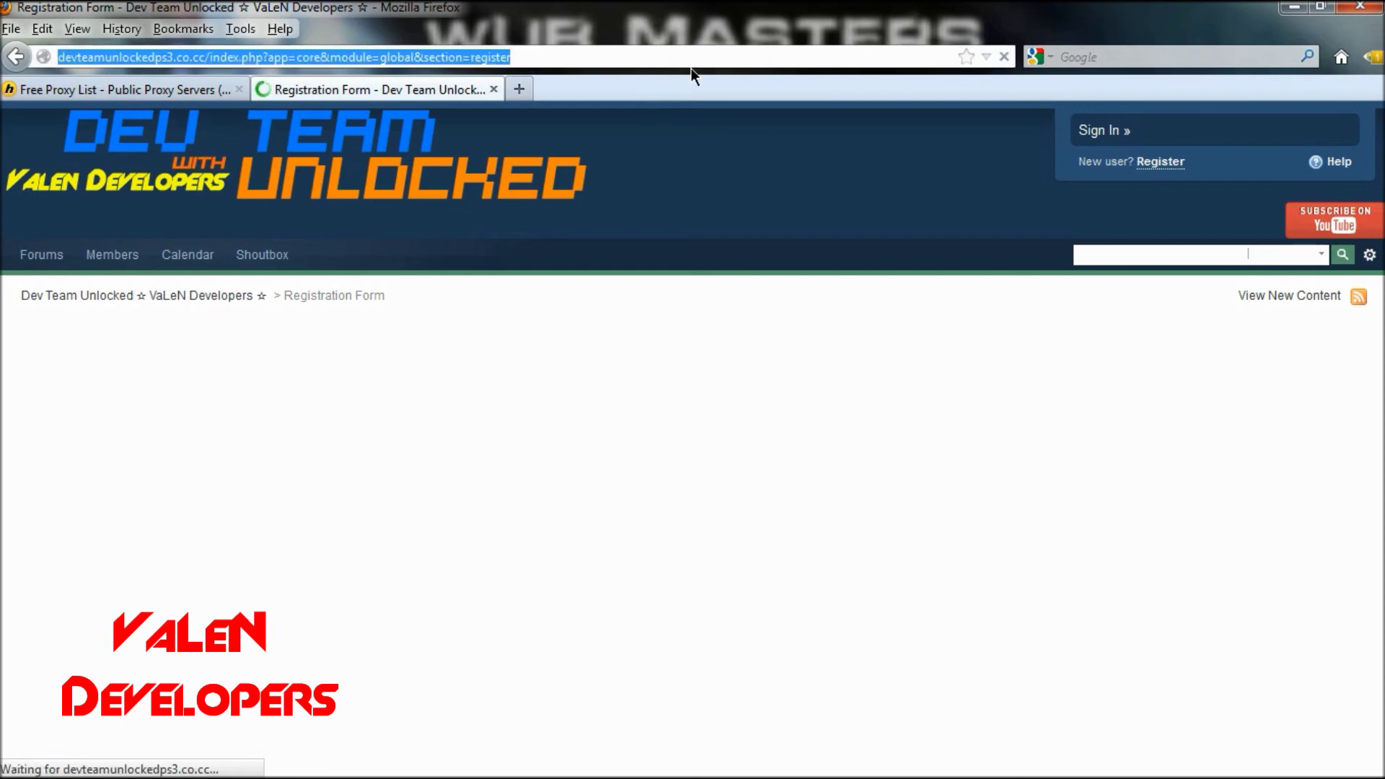
type("youtube.com/")
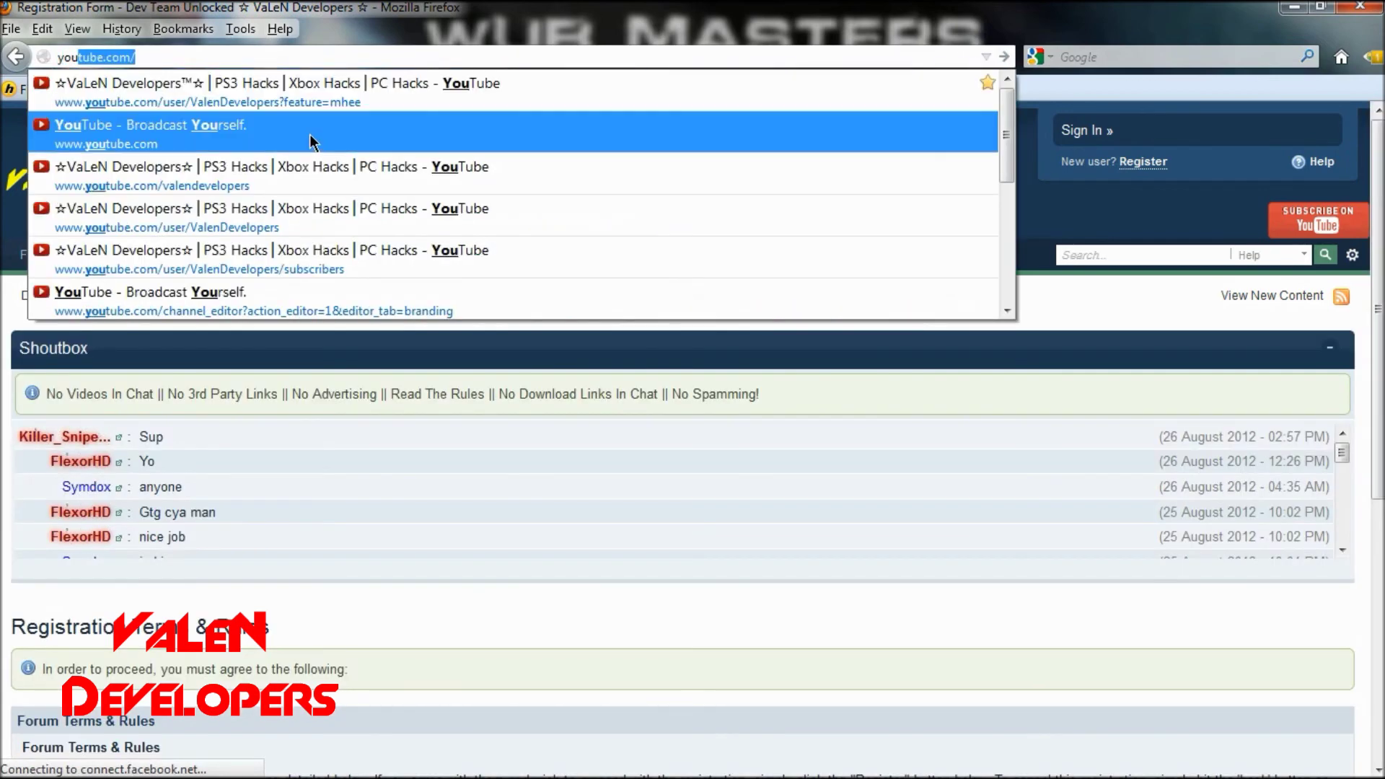
left_click(347, 94)
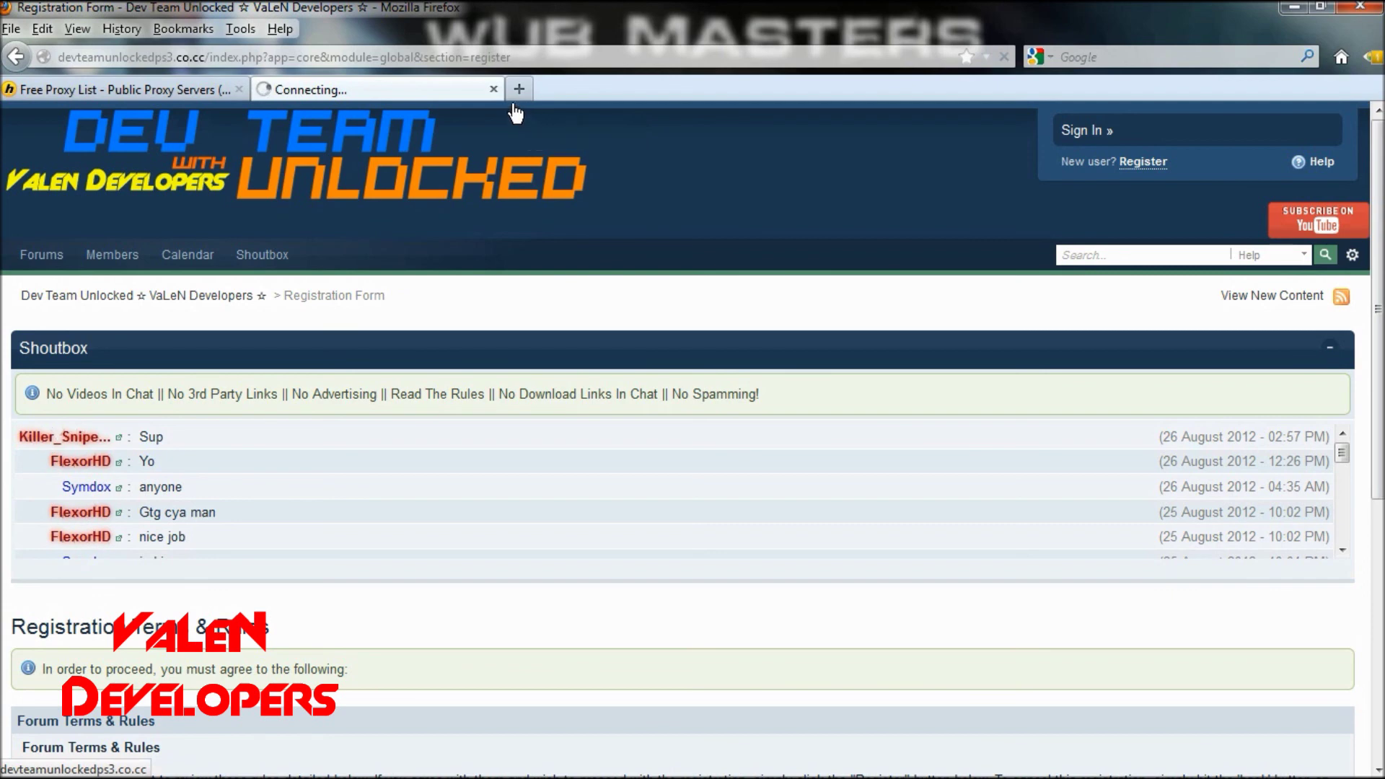
Close the Connecting... tab, leaving only the Free Proxy List tab.
left_click(493, 89)
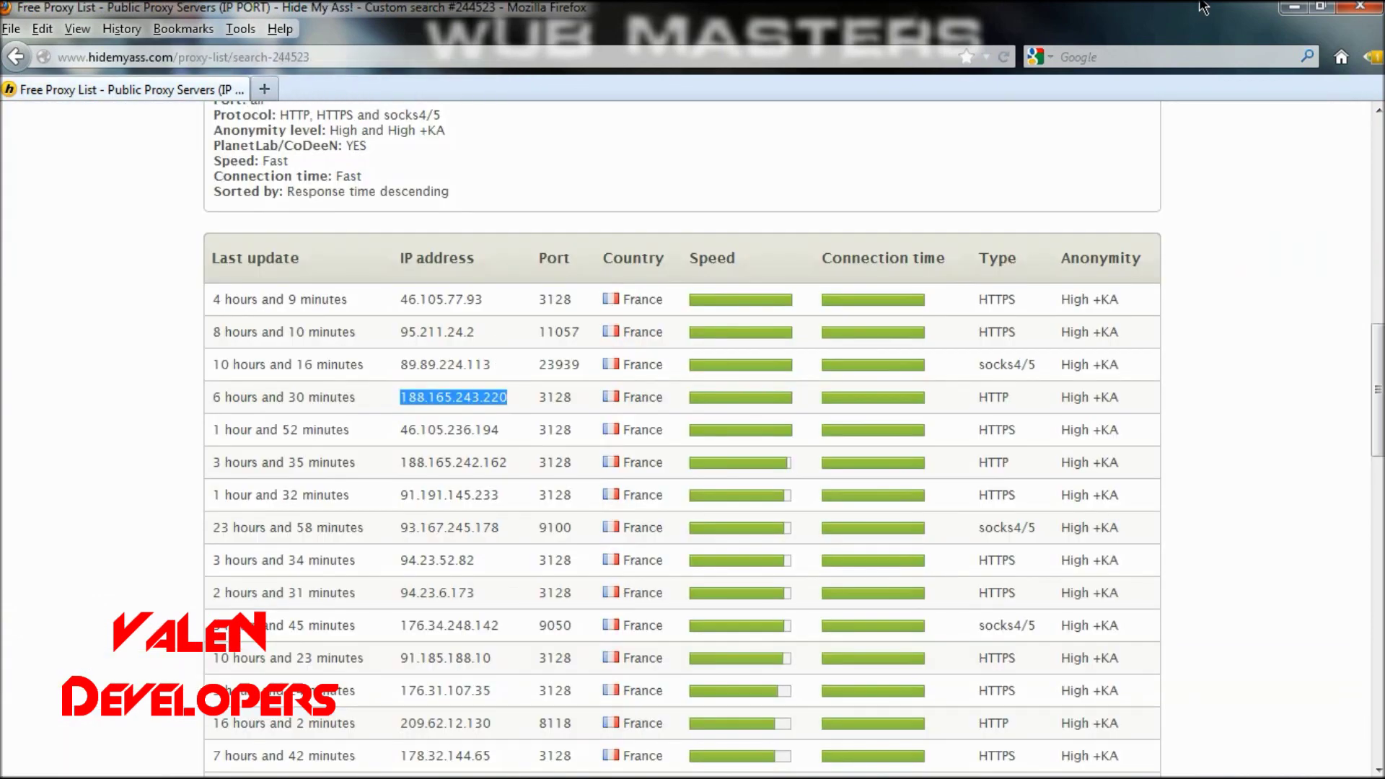
key("alt+Tab")
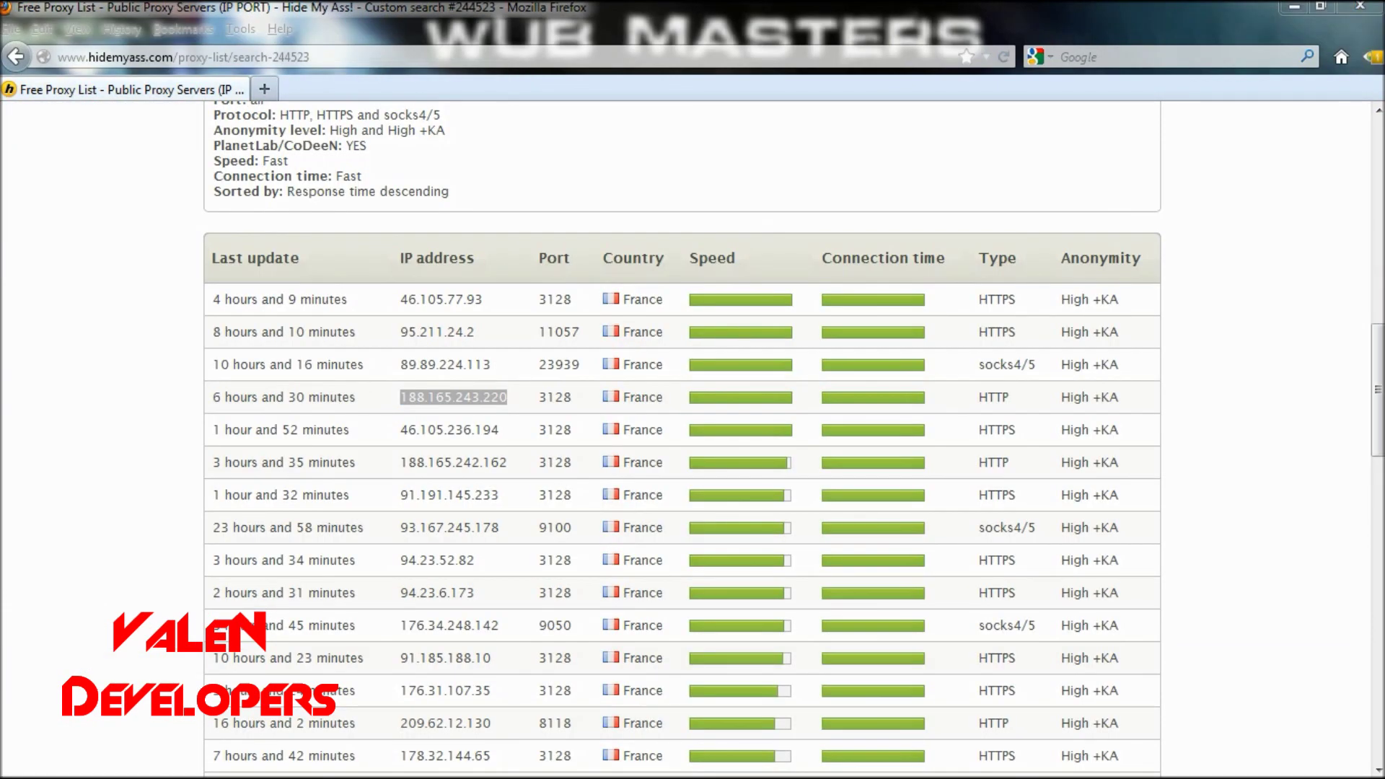